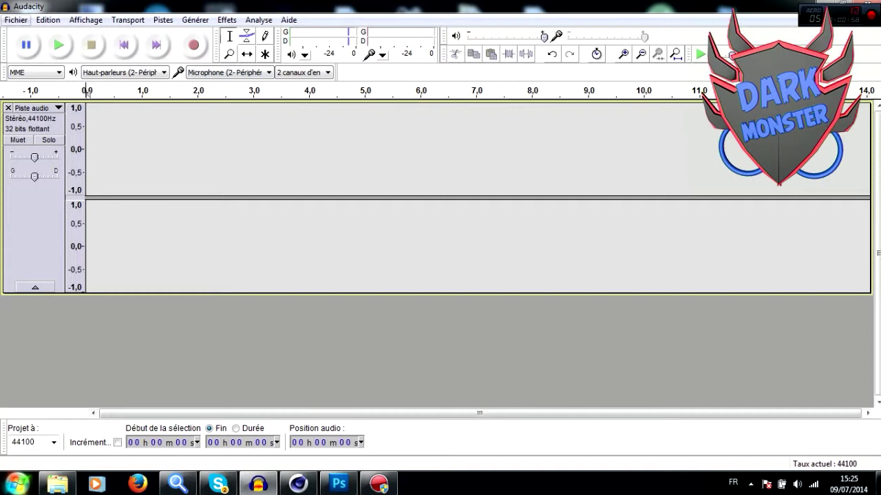
{"action": "left_click", "coordinate": [16, 20]}
{"action": "left_click", "coordinate": [15, 20]}
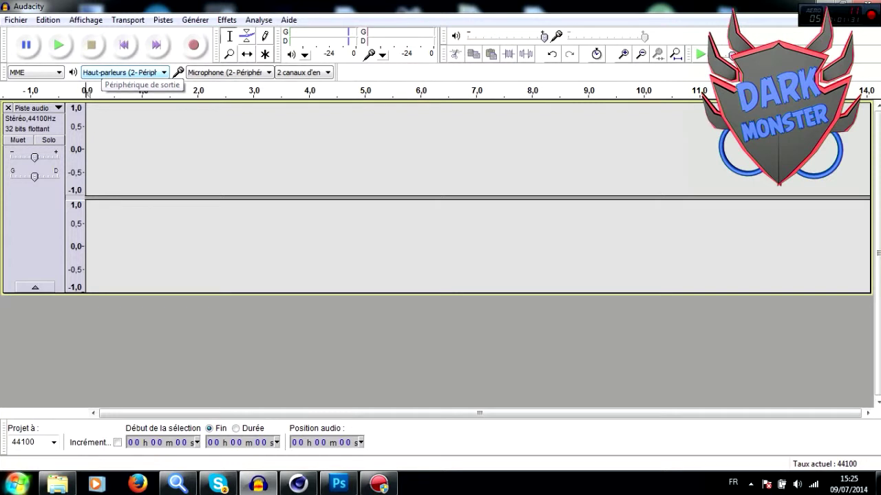
Set the audio output device to Haut-parleurs (2- Périphérique).
{"action": "left_click", "coordinate": [124, 72]}
{"action": "left_click", "coordinate": [107, 72]}
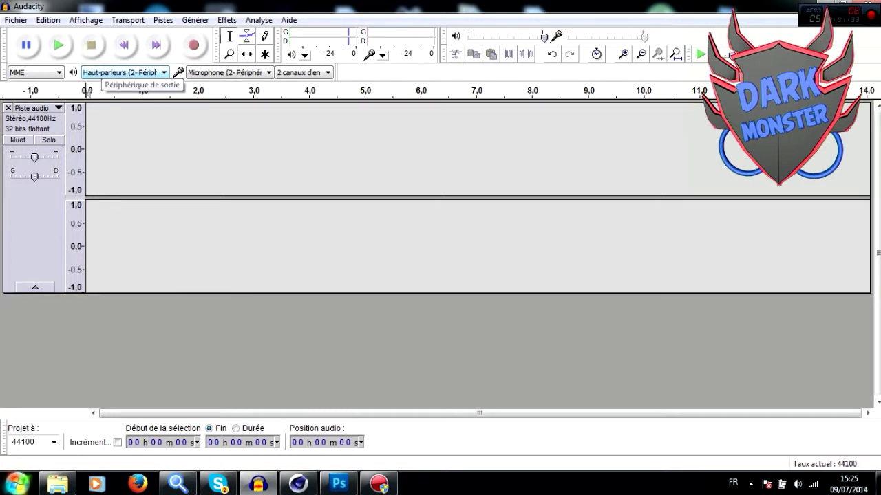
{"action": "left_click", "coordinate": [106, 72]}
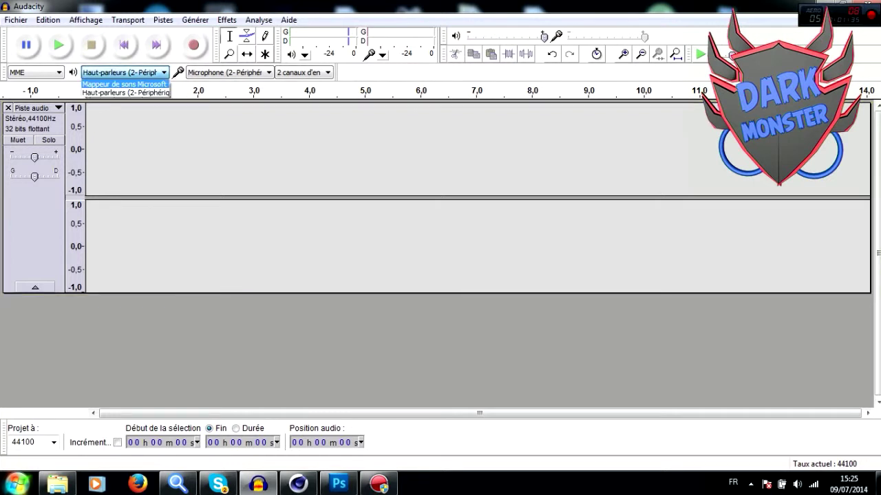
{"action": "left_click", "coordinate": [117, 93]}
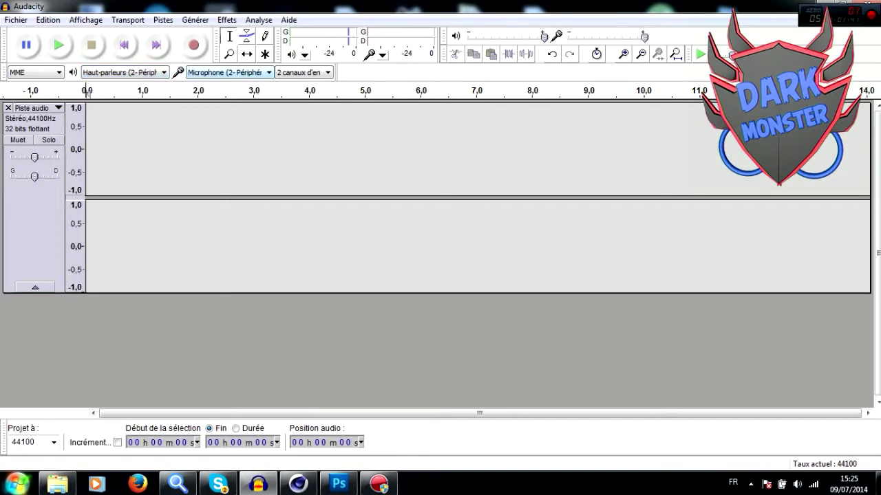
Set the recording device to Microphone (2- Périphérique) with two input channels (2 canaux d'entrée).
{"action": "left_click", "coordinate": [231, 72]}
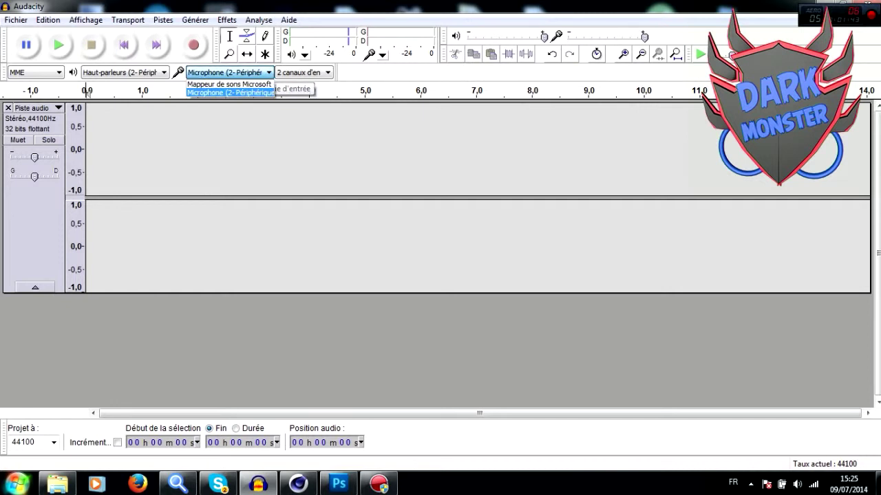
{"action": "left_click", "coordinate": [233, 73]}
{"action": "left_click", "coordinate": [233, 73]}
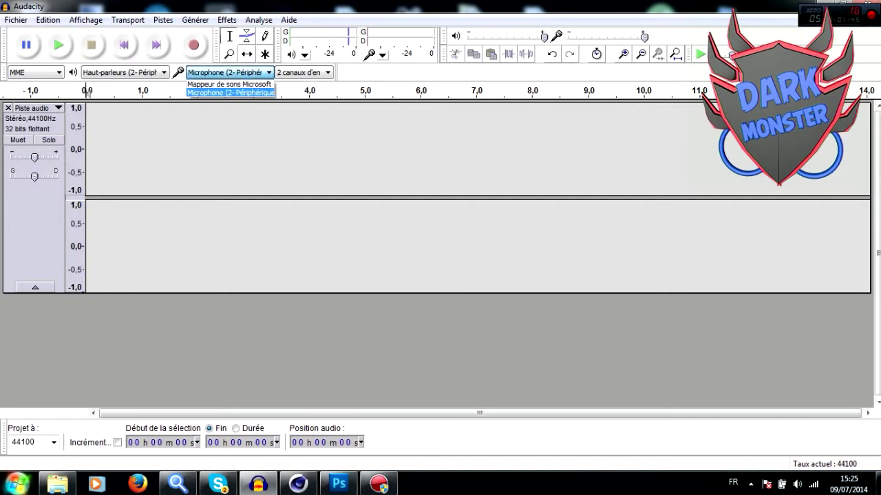
{"action": "left_click", "coordinate": [231, 92]}
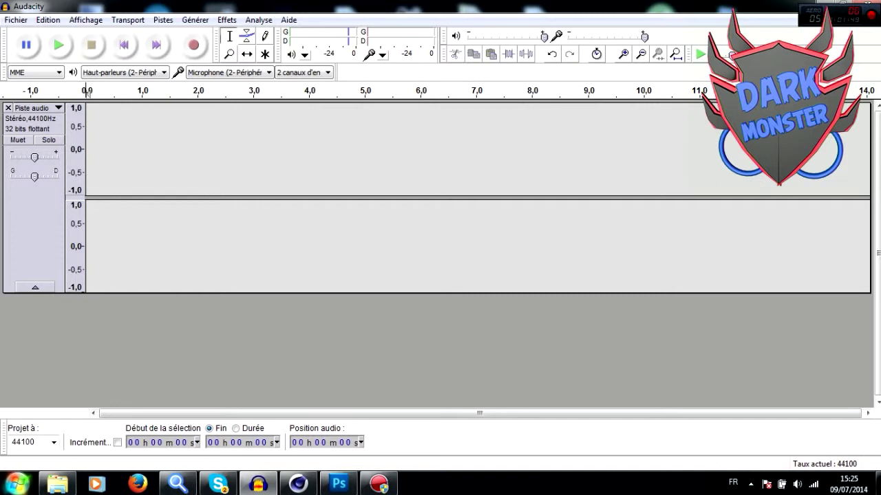
{"action": "left_click", "coordinate": [233, 73]}
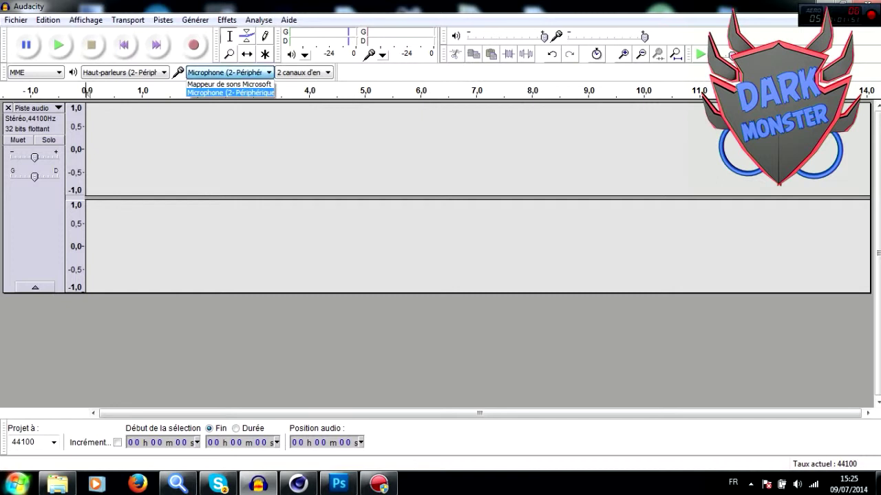
{"action": "left_click", "coordinate": [231, 92]}
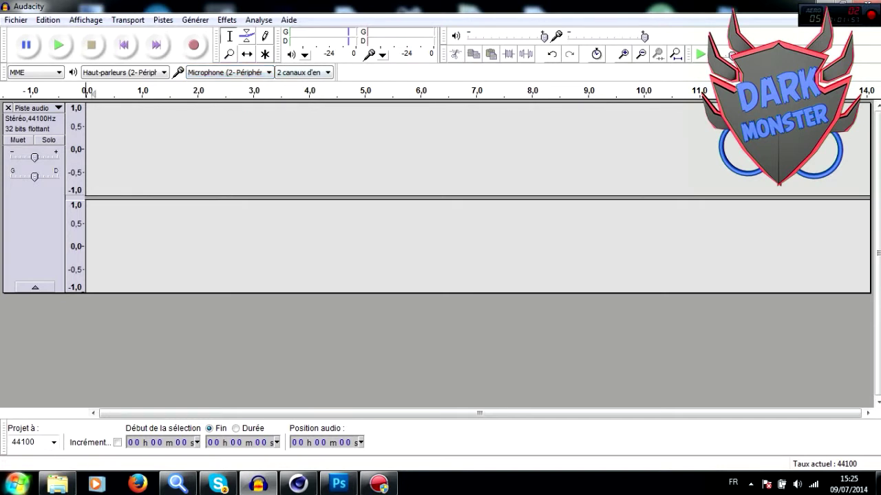
{"action": "left_click", "coordinate": [328, 73]}
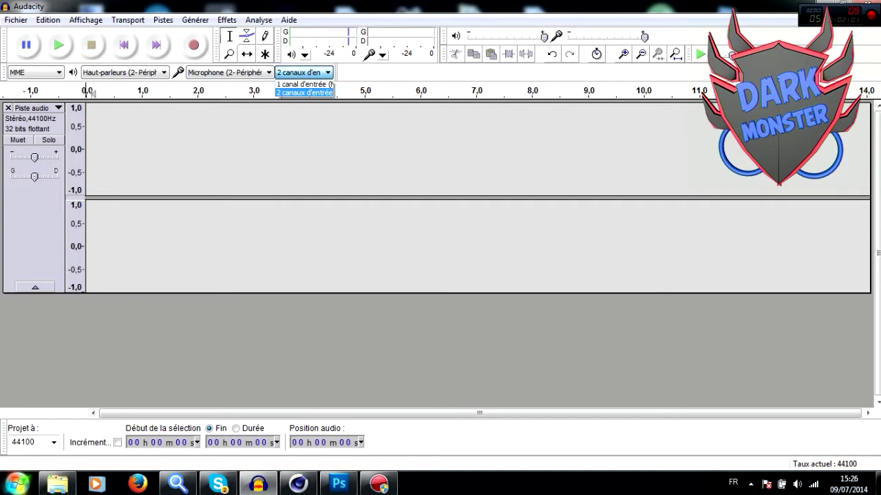
{"action": "left_click", "coordinate": [305, 92]}
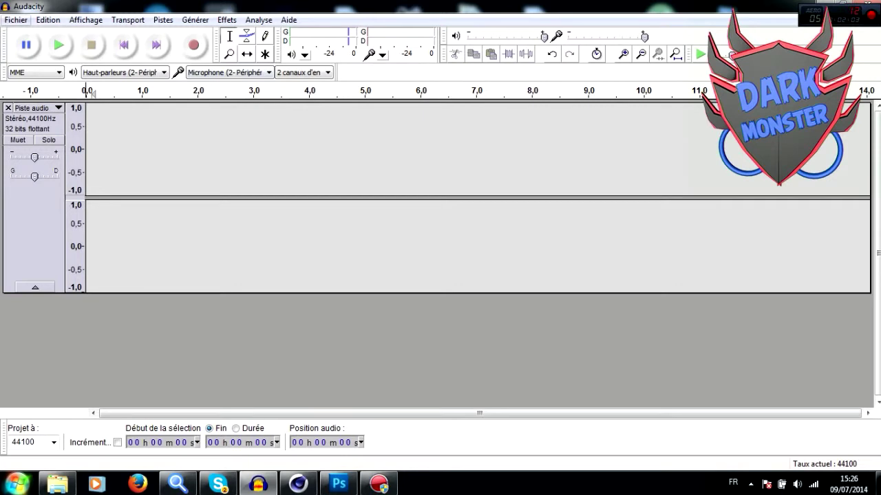
Create a new empty project in a separate window and close that window again.
{"action": "left_click", "coordinate": [16, 19]}
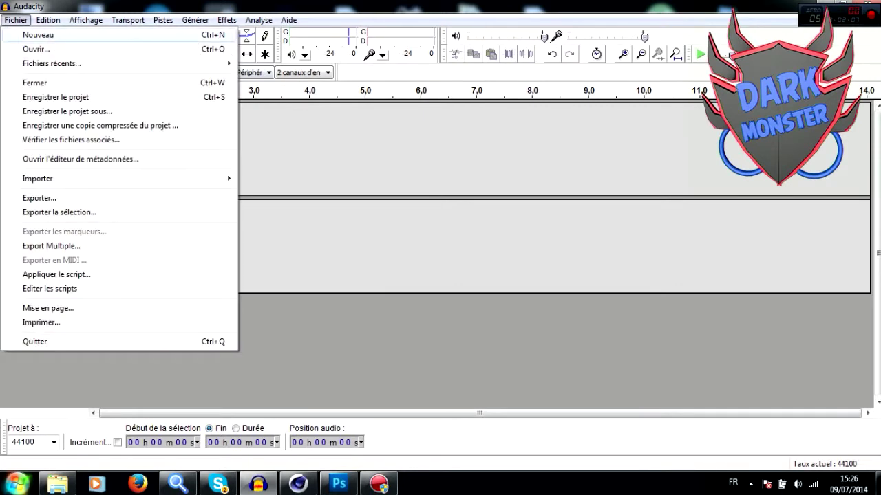
{"action": "left_click", "coordinate": [38, 34]}
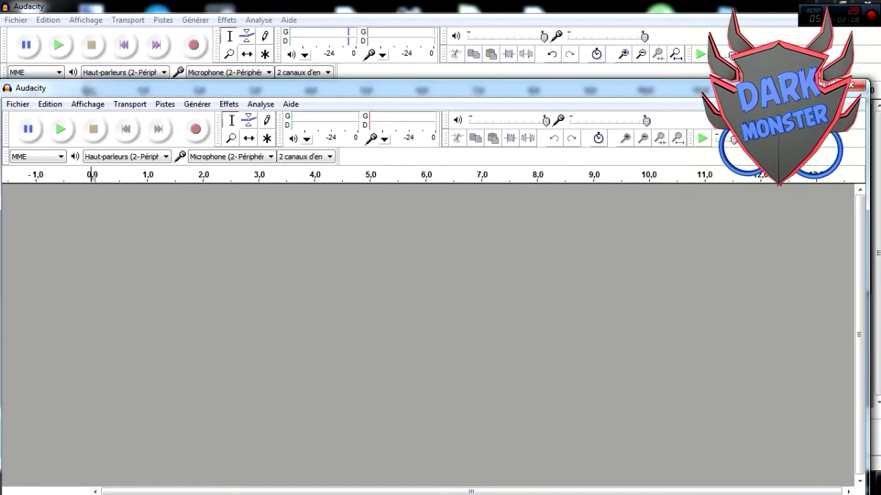
{"action": "left_click", "coordinate": [855, 85]}
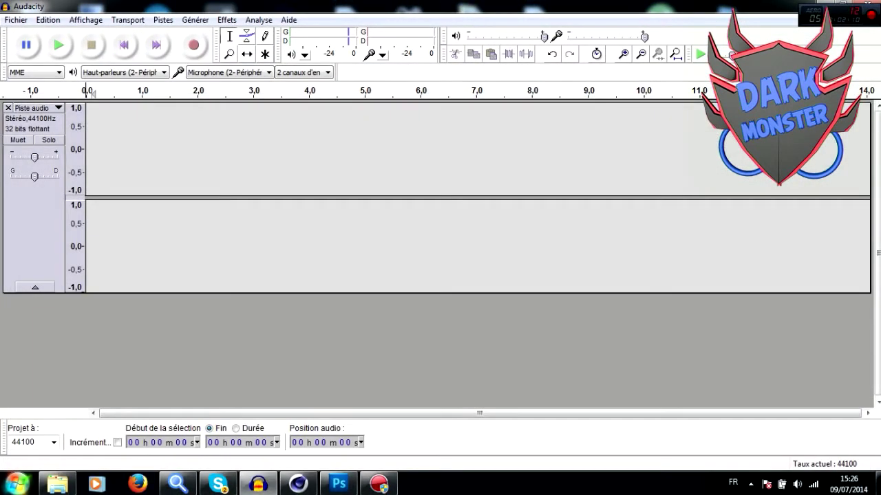
Clear the list of recently opened files.
{"action": "left_click", "coordinate": [16, 20]}
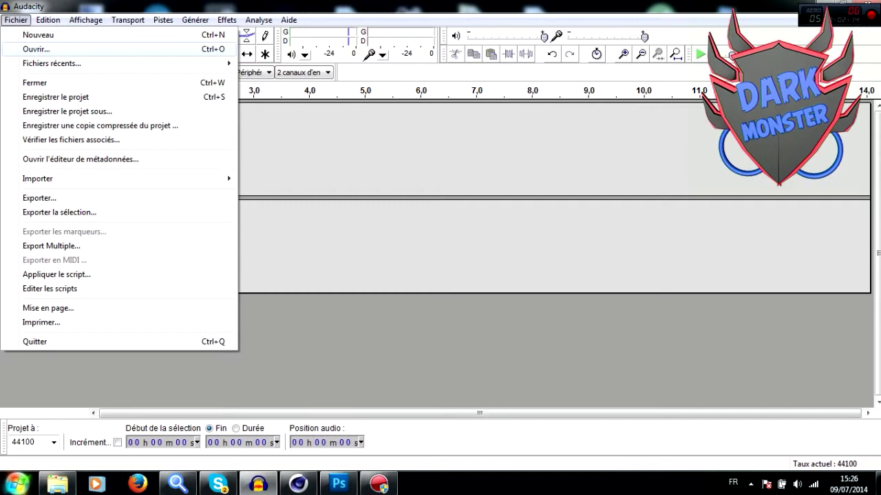
{"action": "mouse_move", "coordinate": [51, 63]}
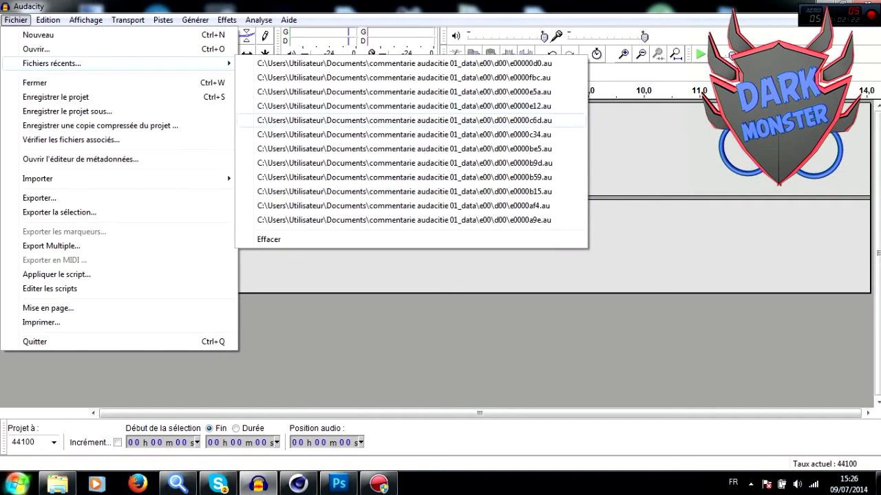
{"action": "left_click", "coordinate": [269, 239]}
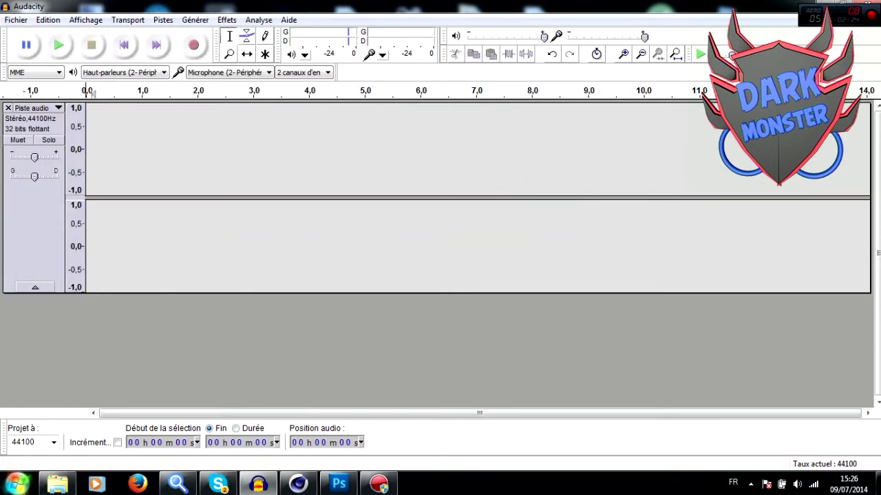
Examine the audio export dialog and close it without exporting the project.
{"action": "left_click", "coordinate": [16, 20]}
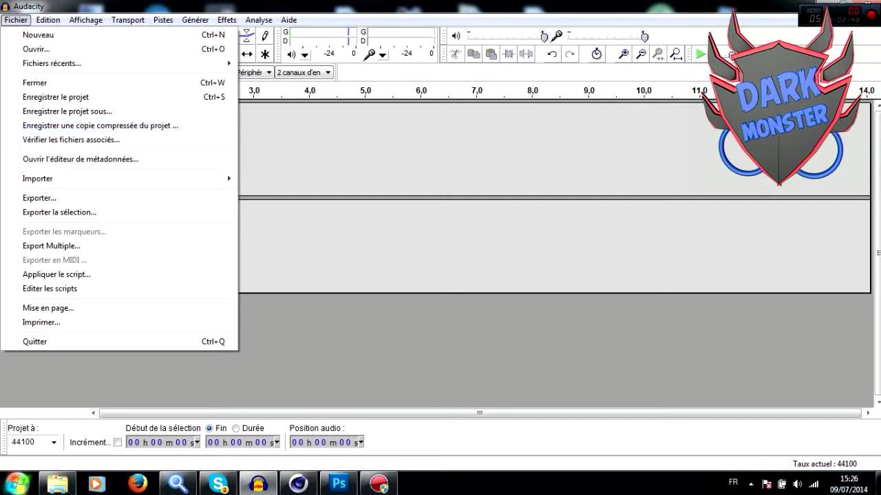
{"action": "mouse_move", "coordinate": [69, 179]}
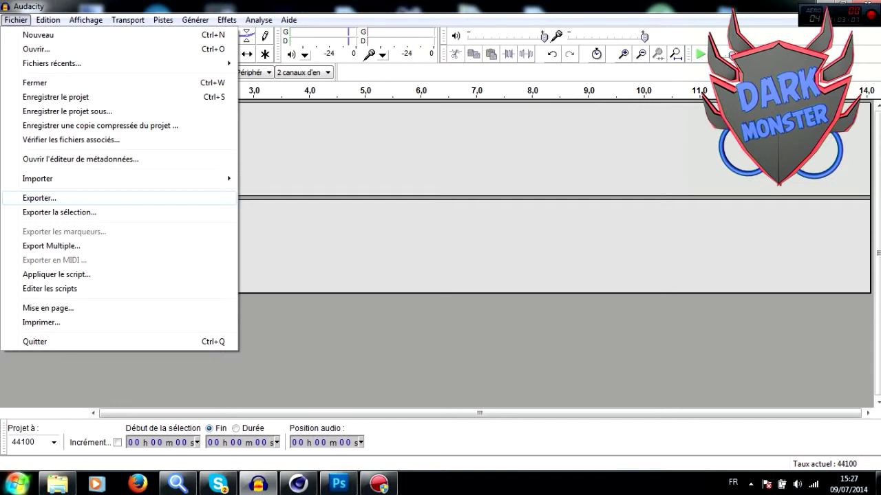
{"action": "left_click", "coordinate": [39, 198]}
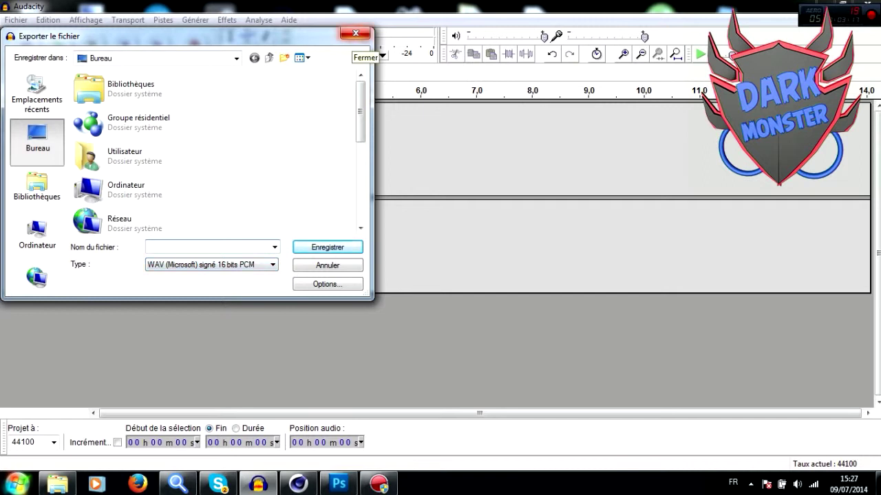
{"action": "left_click", "coordinate": [356, 33]}
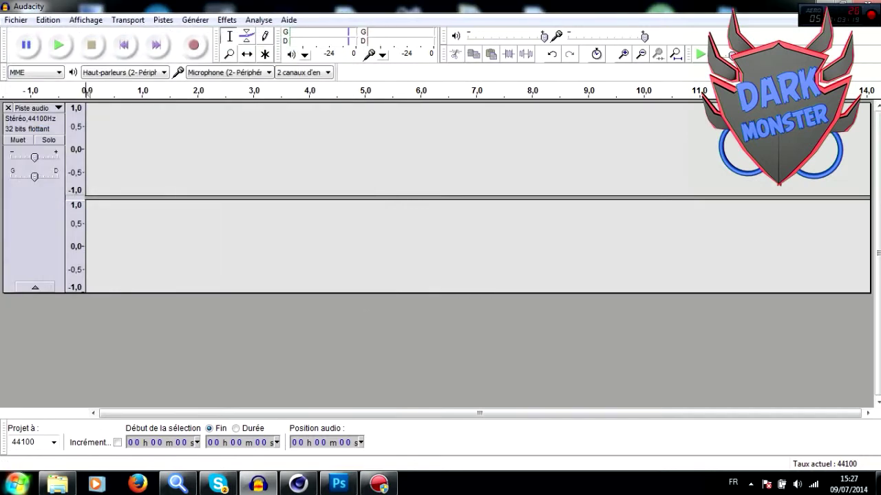
{"action": "left_click", "coordinate": [16, 20]}
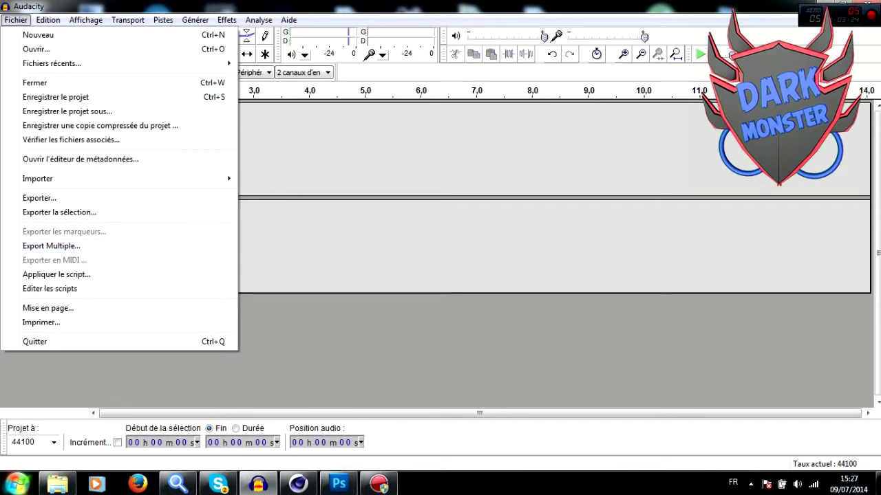
{"action": "mouse_move", "coordinate": [48, 20]}
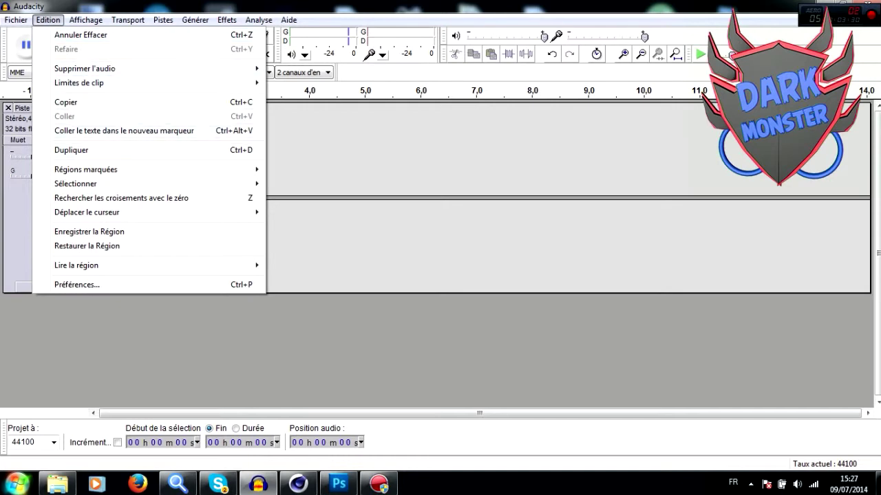
{"action": "mouse_move", "coordinate": [128, 20]}
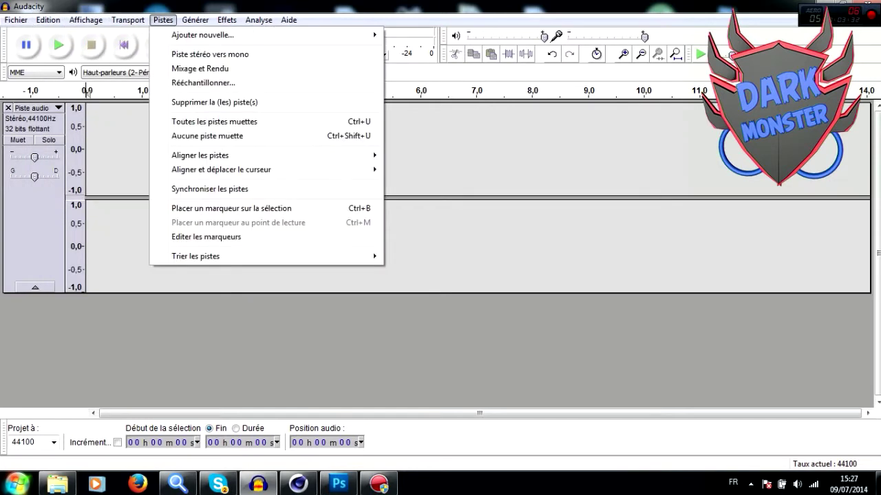
{"action": "mouse_move", "coordinate": [195, 20]}
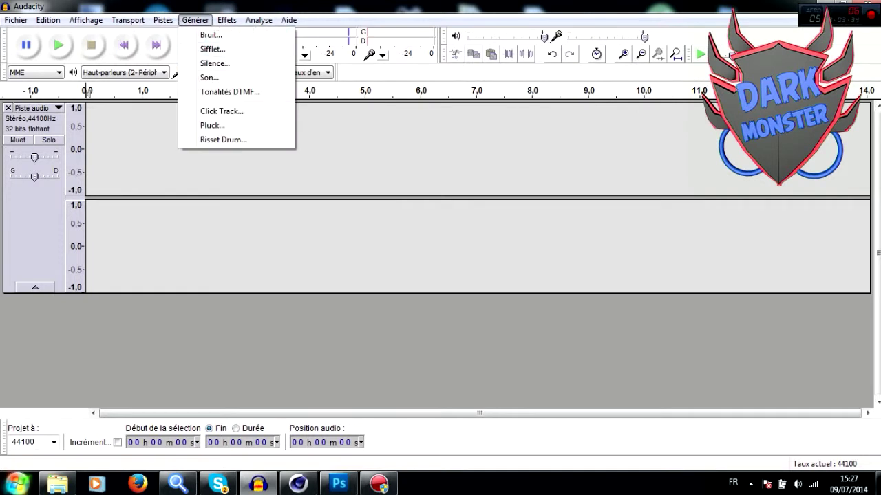
{"action": "left_click", "coordinate": [195, 20]}
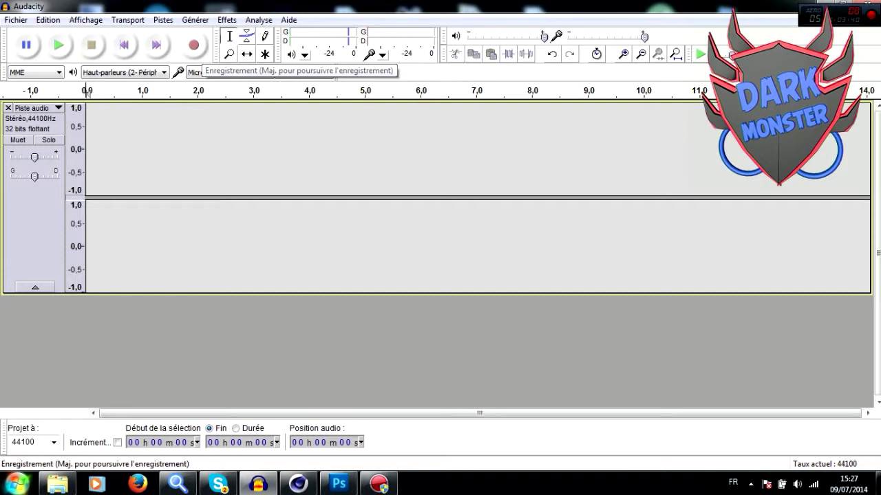
Record a microphone clip about 3.6 seconds long on a new stereo track and play it back.
{"action": "left_click", "coordinate": [193, 46]}
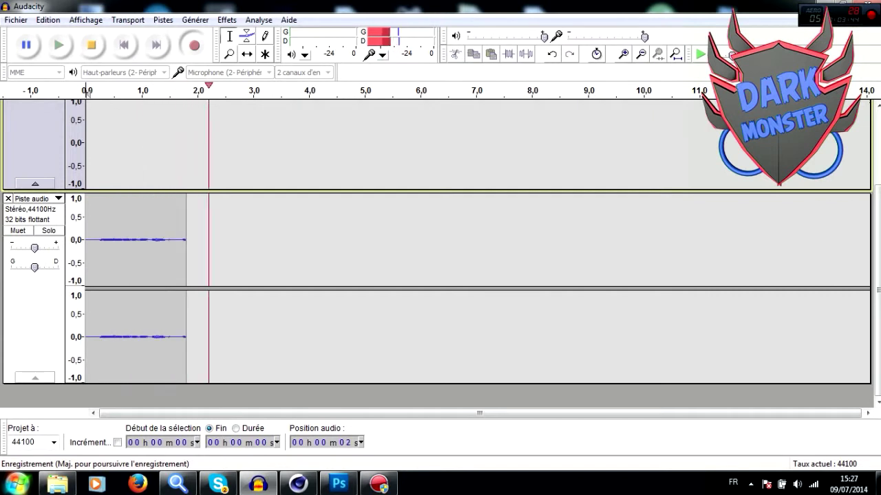
{"action": "left_click", "coordinate": [91, 45]}
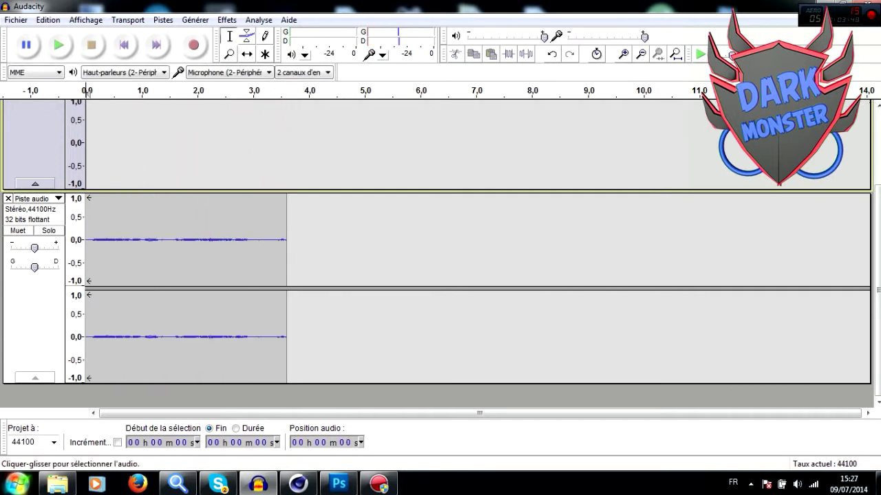
{"action": "left_click", "coordinate": [59, 45]}
Amplify the whole recorded clip by 30.0 dB without allowing clipping, and play back the result.
{"action": "double_click", "coordinate": [197, 263]}
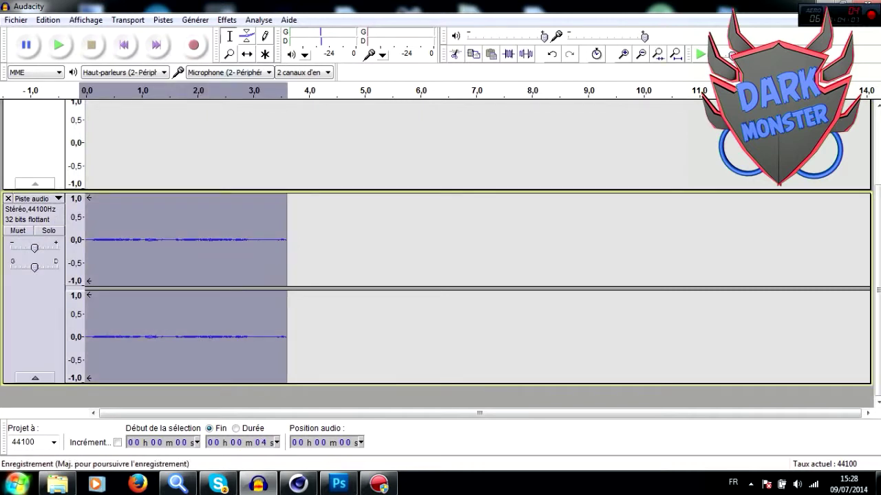
{"action": "left_click", "coordinate": [227, 20]}
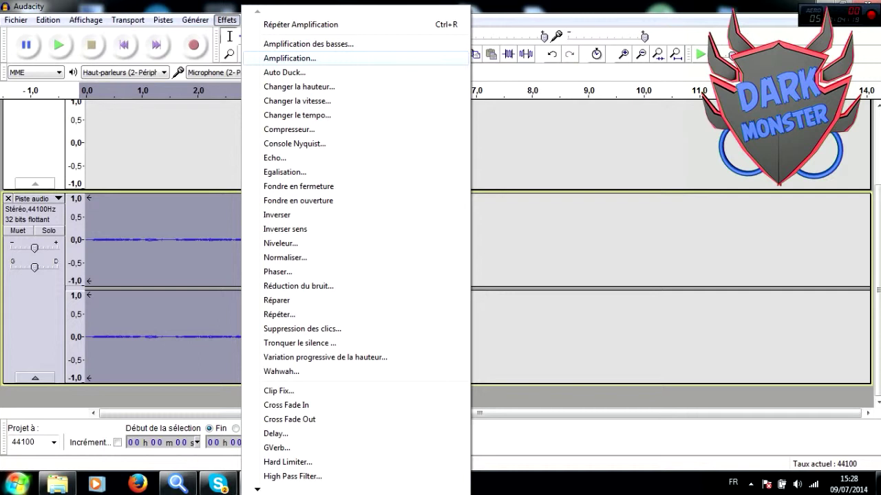
{"action": "left_click", "coordinate": [290, 59]}
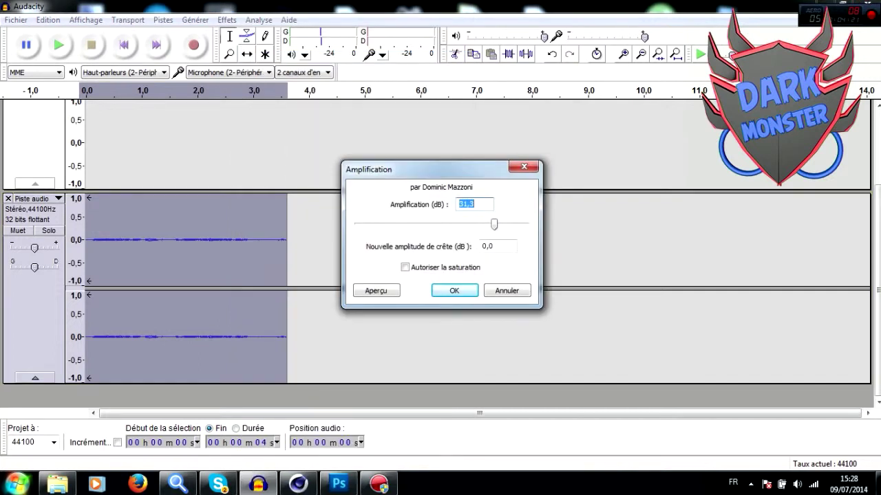
{"action": "mouse_move", "coordinate": [494, 224]}
{"action": "left_mouse_down"}
{"action": "mouse_move", "coordinate": [434, 225]}
{"action": "mouse_move", "coordinate": [492, 224]}
{"action": "left_mouse_up"}
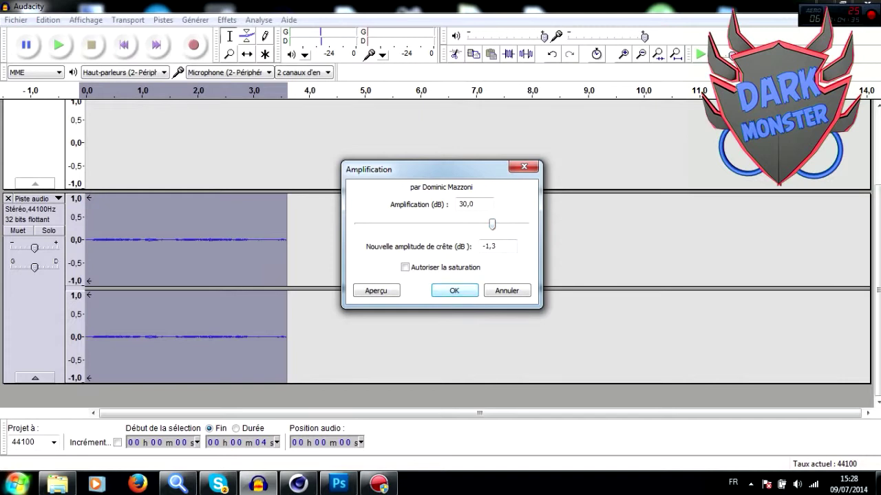
{"action": "left_click", "coordinate": [454, 290]}
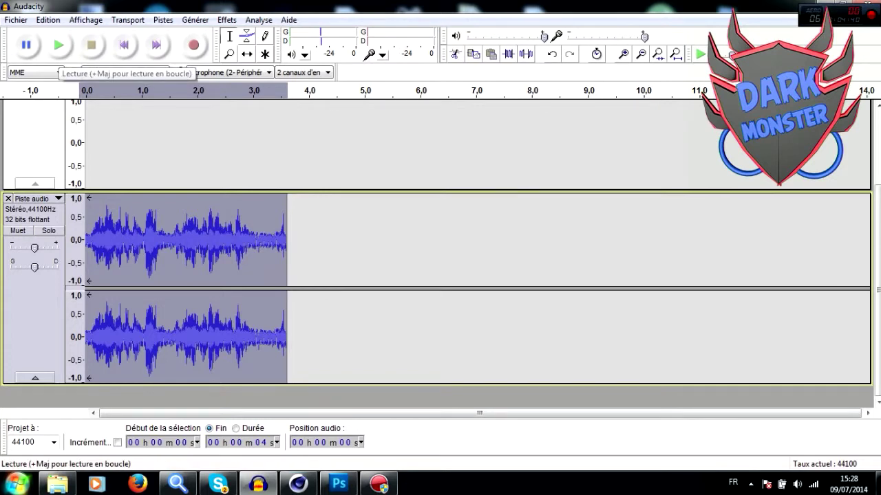
{"action": "left_click", "coordinate": [58, 45]}
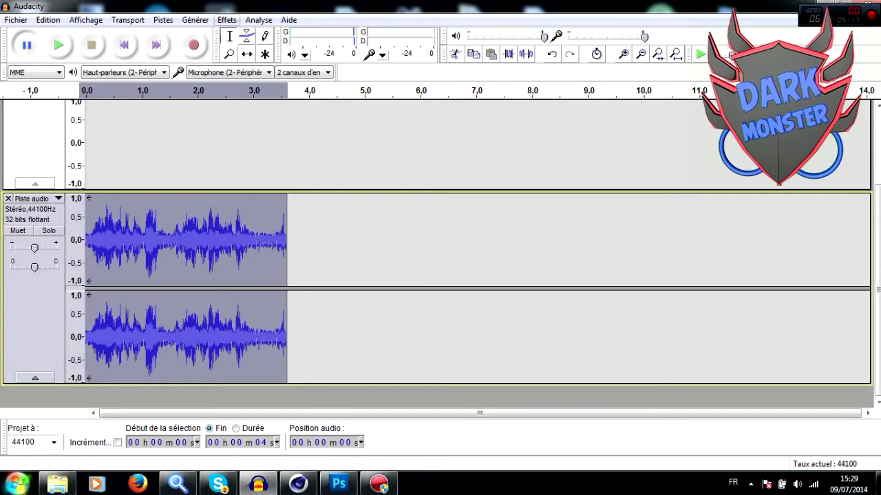
Slow the whole amplified clip with Change Speed at -42.000 percent and play back the result.
{"action": "left_click", "coordinate": [227, 19]}
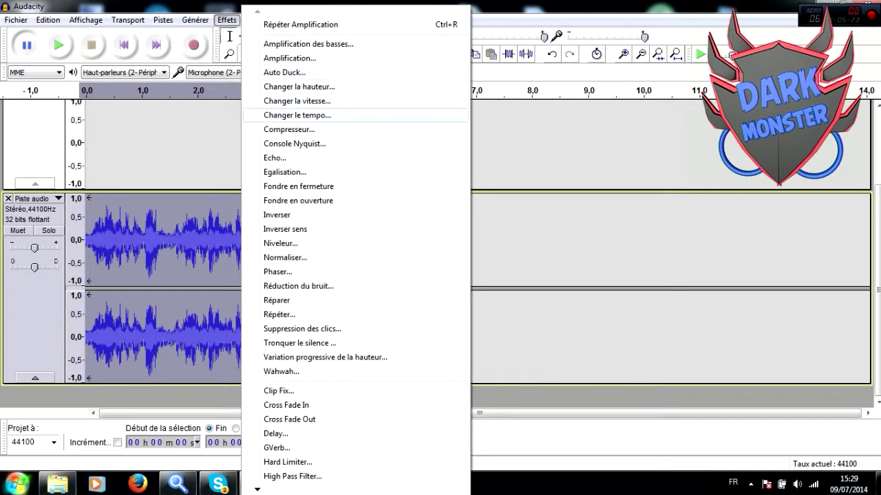
{"action": "key", "text": "Return"}
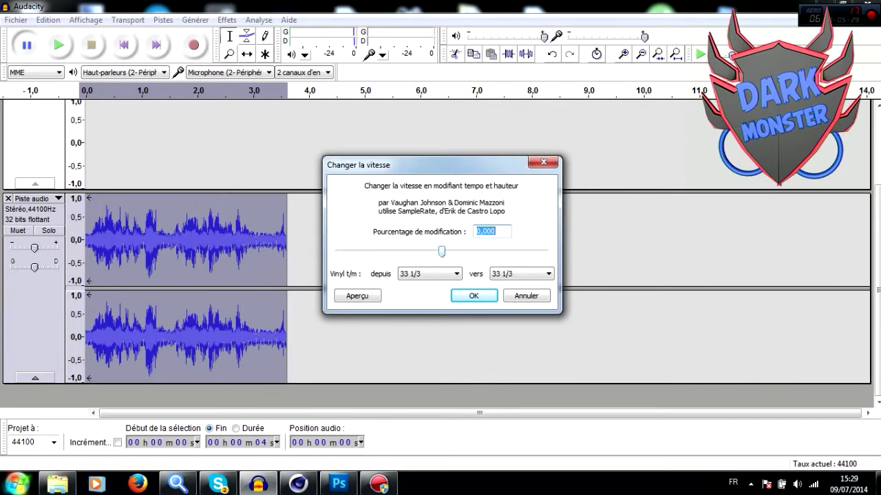
{"action": "left_click_drag", "start_coordinate": [442, 252], "coordinate": [407, 252]}
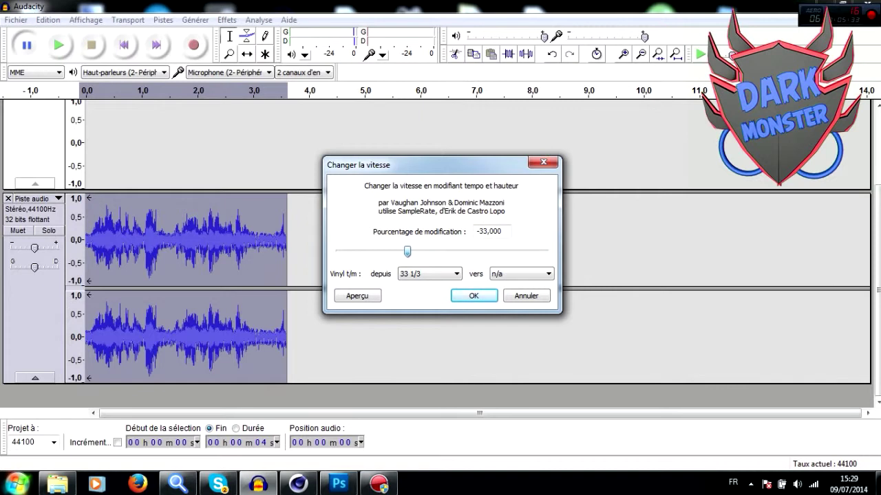
{"action": "mouse_move", "coordinate": [407, 252]}
{"action": "left_mouse_down"}
{"action": "mouse_move", "coordinate": [511, 252]}
{"action": "mouse_move", "coordinate": [373, 252]}
{"action": "mouse_move", "coordinate": [397, 252]}
{"action": "left_mouse_up"}
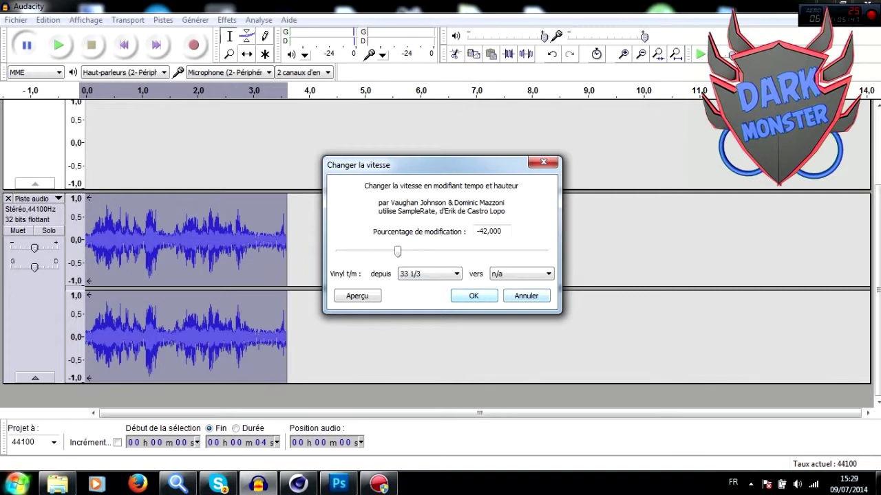
{"action": "left_click", "coordinate": [473, 296]}
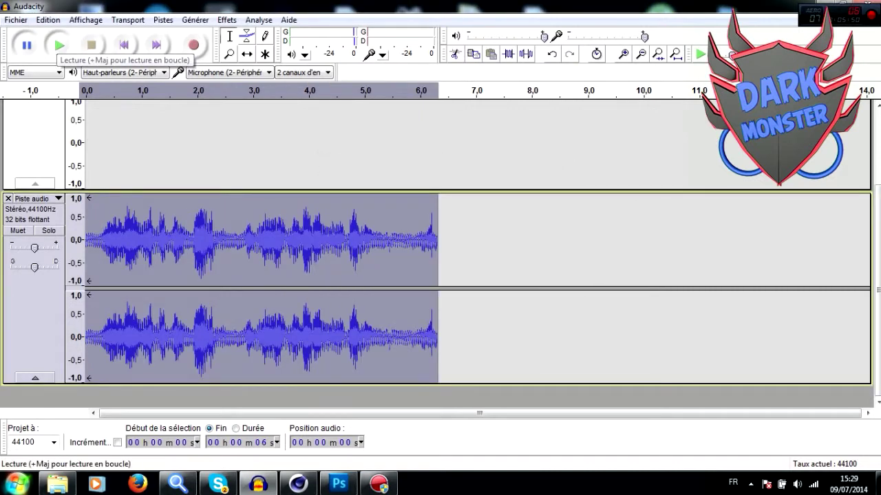
{"action": "left_click", "coordinate": [59, 44]}
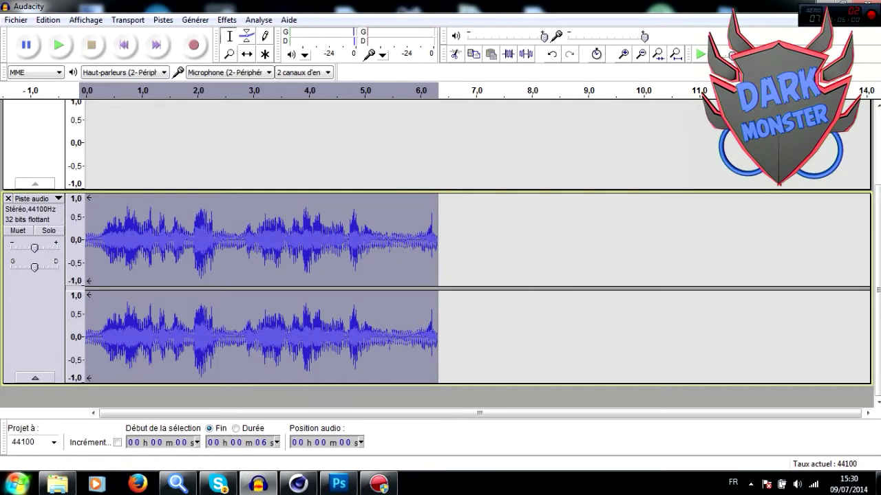
Speed up the slowed clip with Change Speed at 76.353 percent and play it back.
{"action": "left_click", "coordinate": [227, 20]}
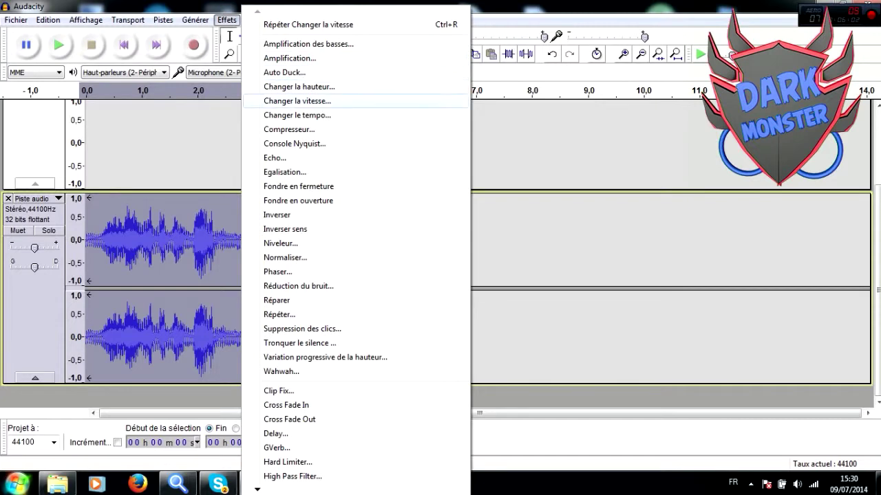
{"action": "left_click", "coordinate": [303, 102]}
{"action": "left_click_drag", "start_coordinate": [399, 251], "coordinate": [471, 251]}
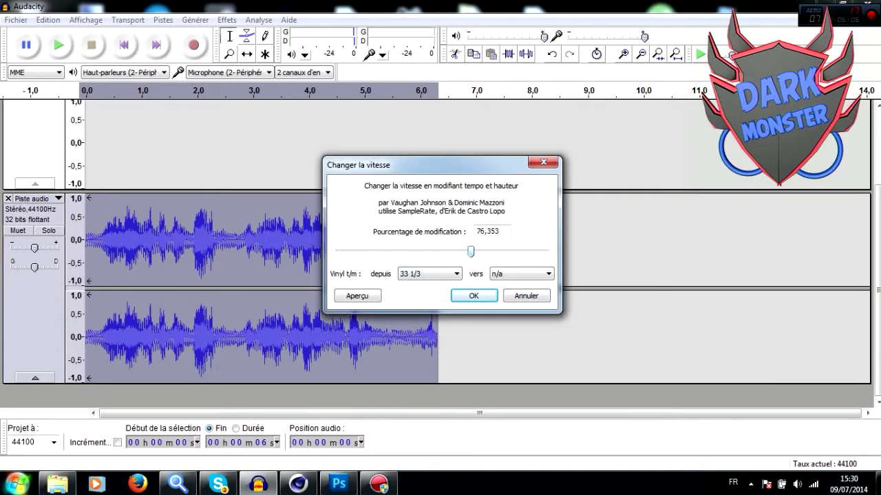
{"action": "left_click", "coordinate": [474, 295]}
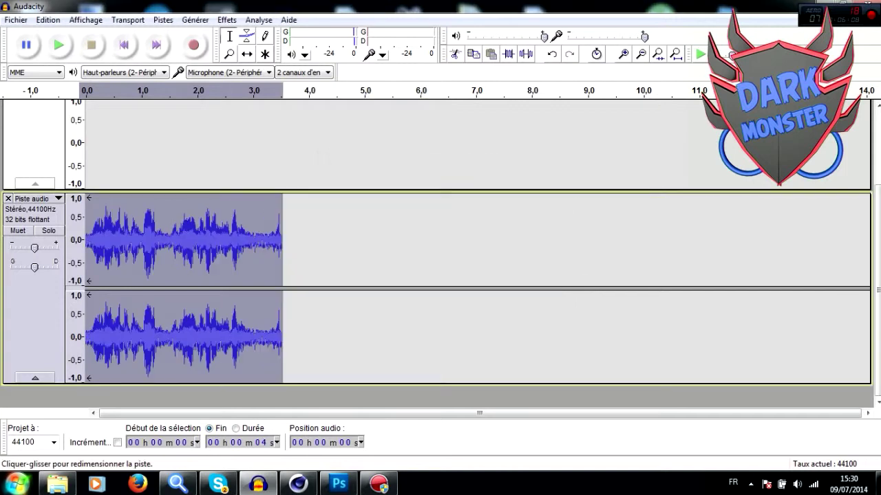
{"action": "left_click", "coordinate": [59, 45]}
Delete the sped-up clip and record a new microphone clip about 2.5 seconds long on a new stereo track.
{"action": "key", "text": "Delete"}
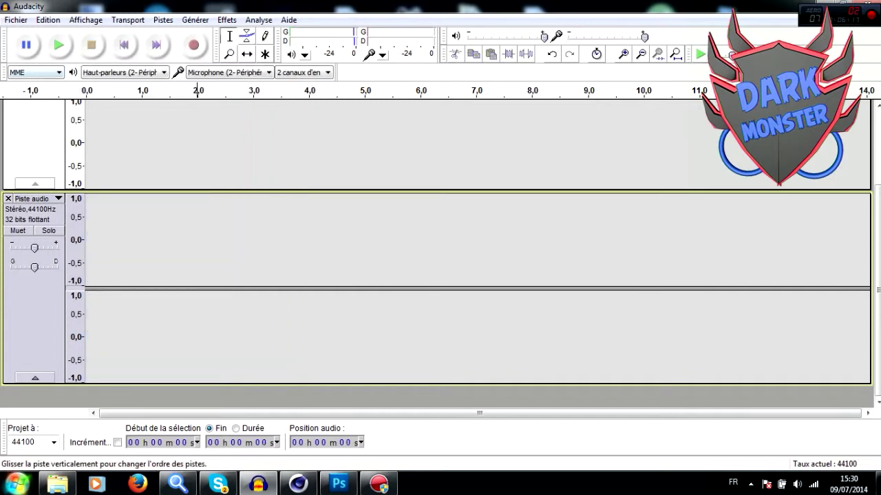
{"action": "left_click", "coordinate": [194, 45]}
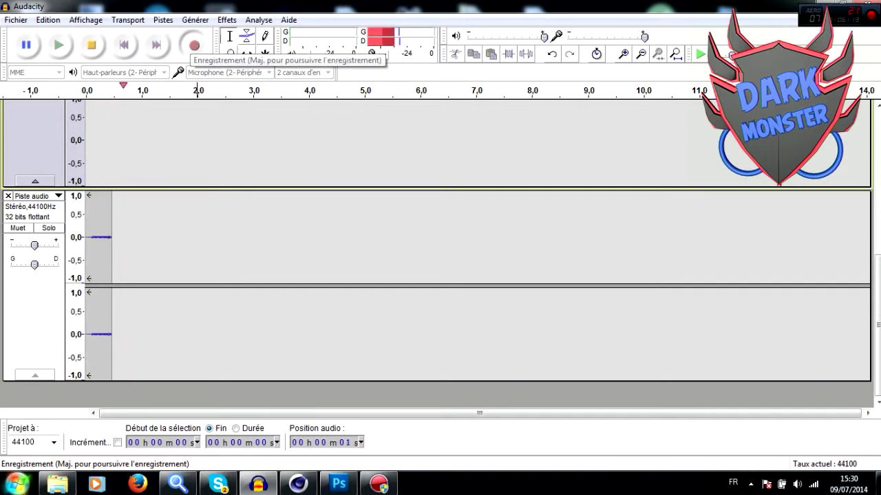
{"action": "left_click", "coordinate": [26, 45]}
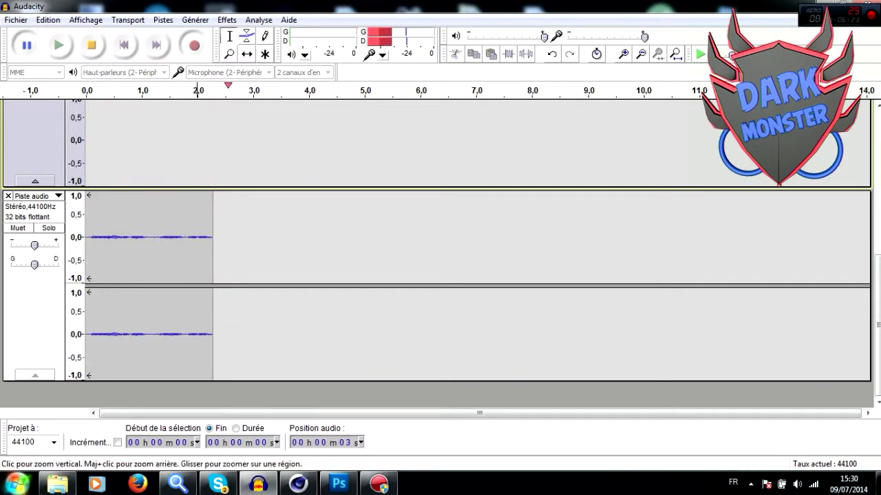
{"action": "left_click", "coordinate": [91, 45]}
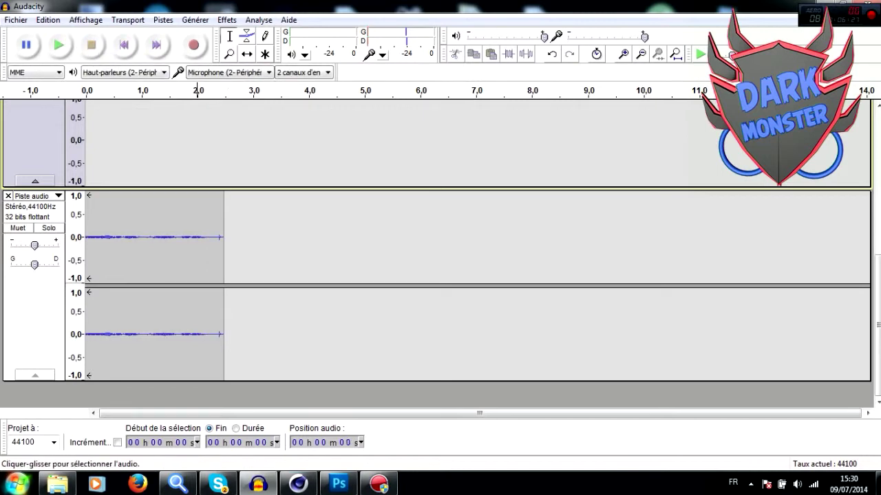
Amplify the whole 2.5-second recording by 24.3 dB without allowing clipping.
{"action": "double_click", "coordinate": [196, 313]}
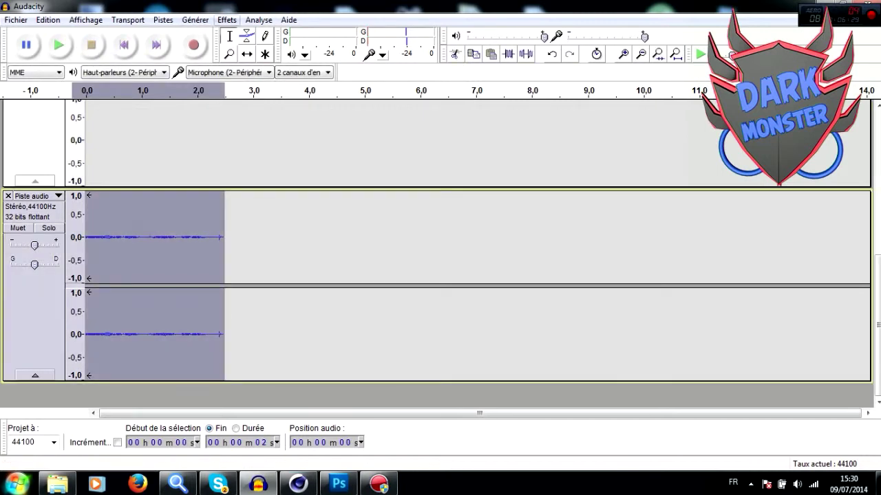
{"action": "left_click", "coordinate": [228, 20]}
{"action": "left_click", "coordinate": [289, 58]}
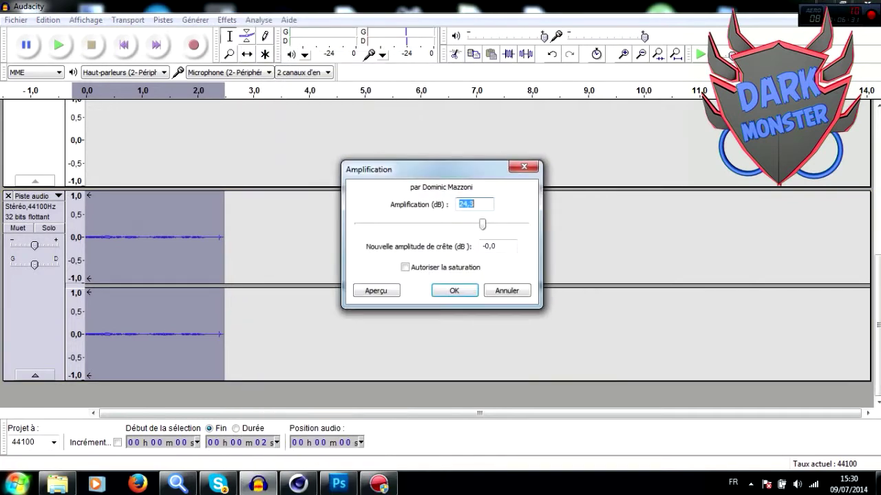
{"action": "key", "text": "Return"}
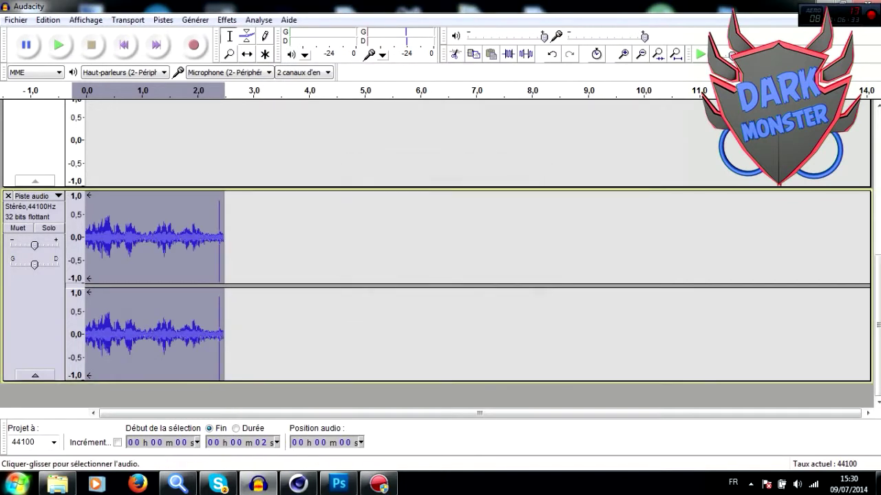
Apply Change Speed at 76.353 percent to the newly amplified recording and play back the result.
{"action": "left_click", "coordinate": [227, 20]}
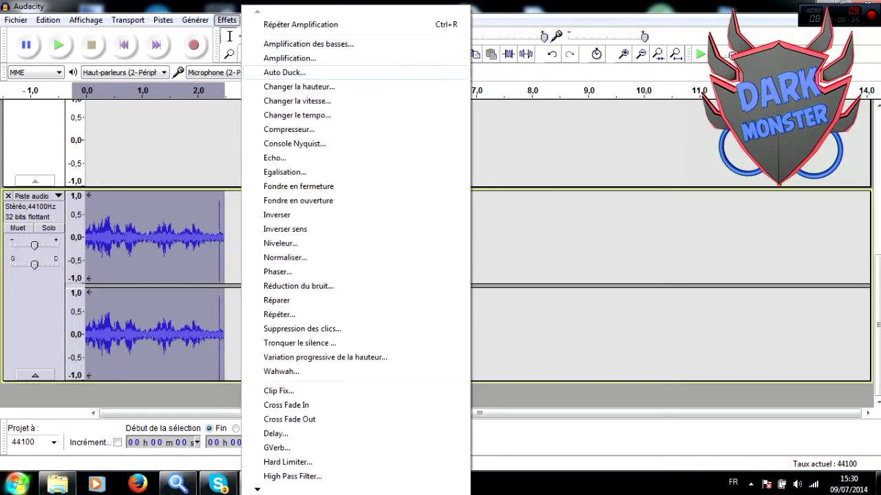
{"action": "left_click", "coordinate": [296, 100]}
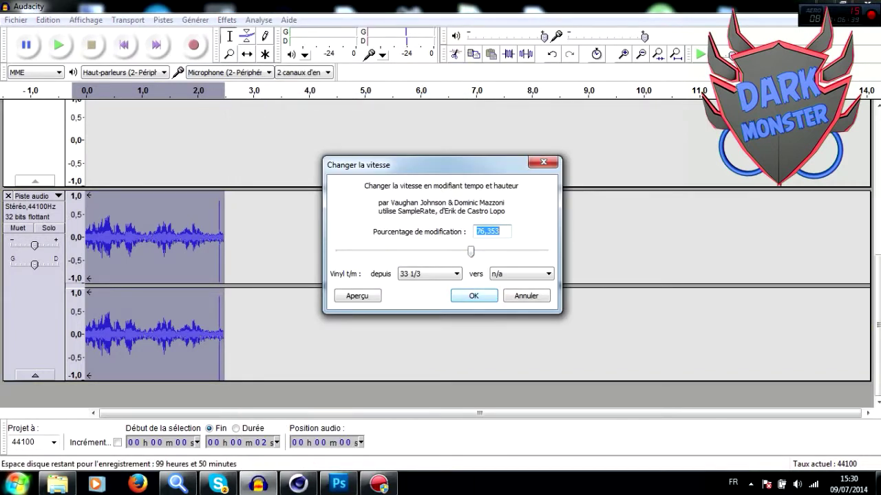
{"action": "key", "text": "Return"}
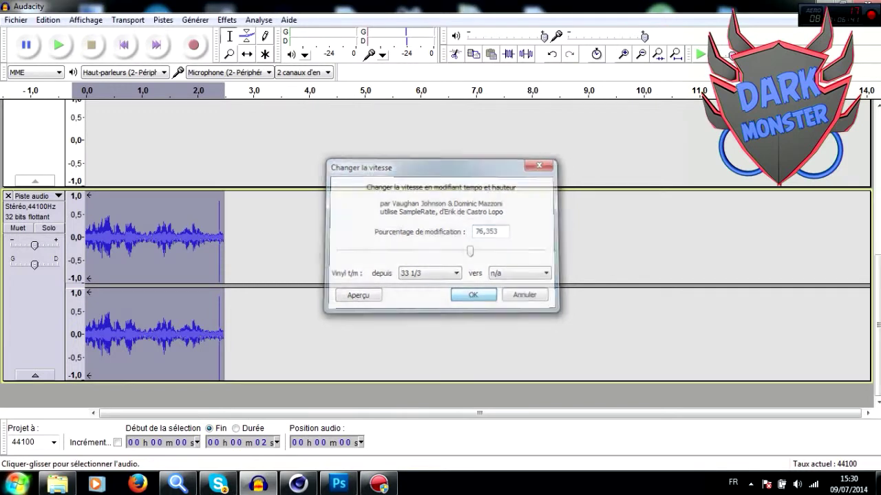
{"action": "left_click", "coordinate": [59, 45]}
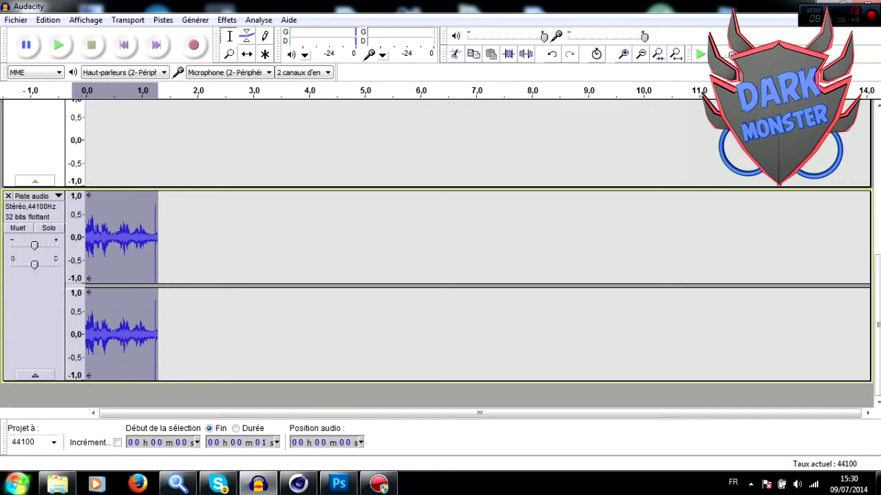
Raise the clip's pitch by 69.335 percent without changing its tempo and play it back.
{"action": "left_click", "coordinate": [227, 20]}
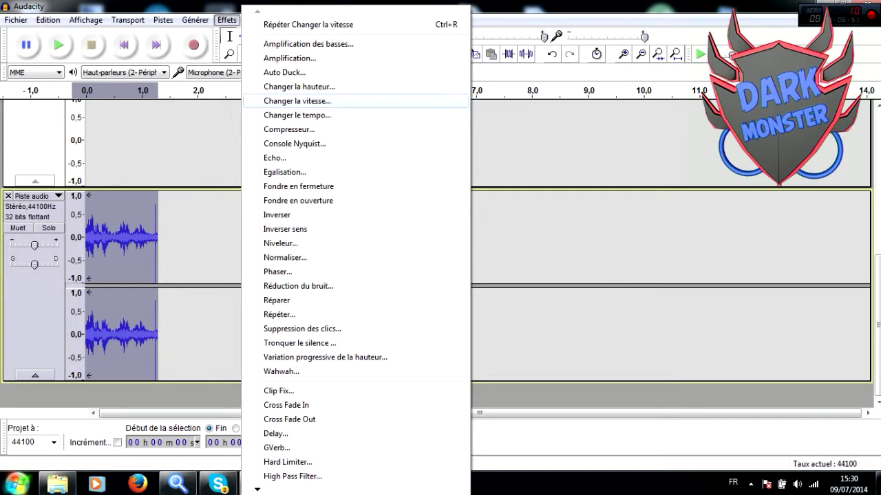
{"action": "left_click", "coordinate": [297, 86]}
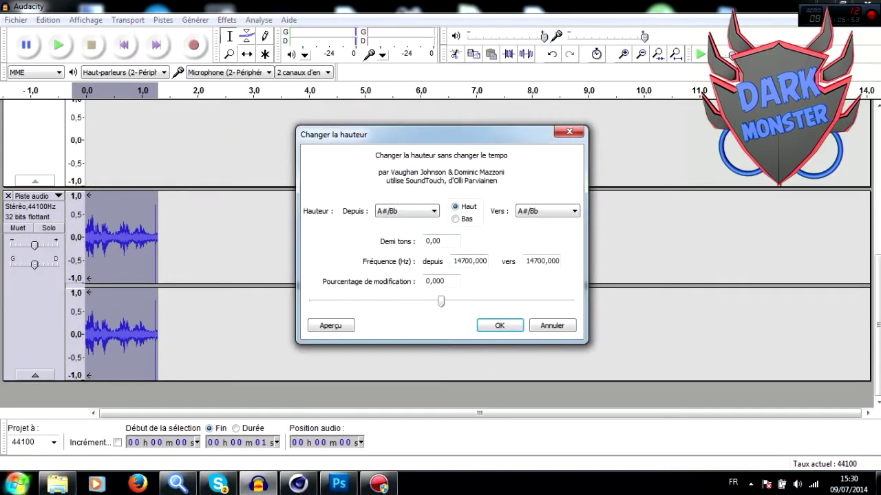
{"action": "left_click_drag", "start_coordinate": [441, 301], "coordinate": [475, 301]}
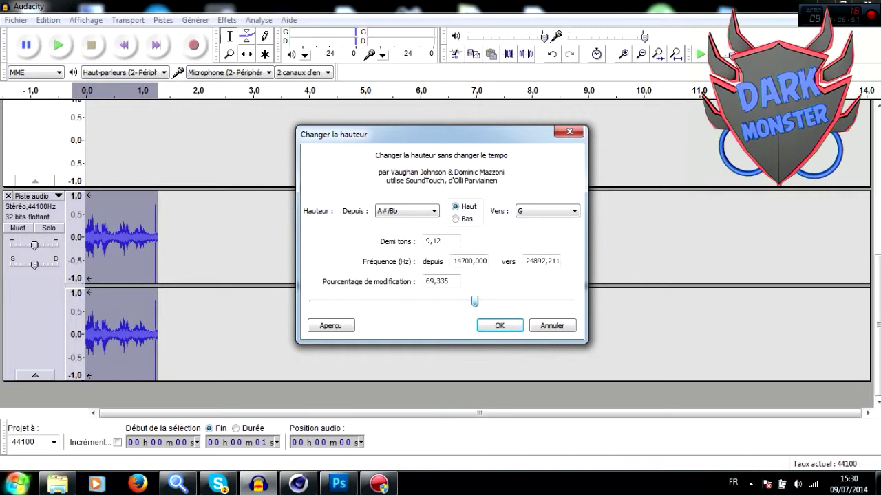
{"action": "left_click", "coordinate": [500, 325]}
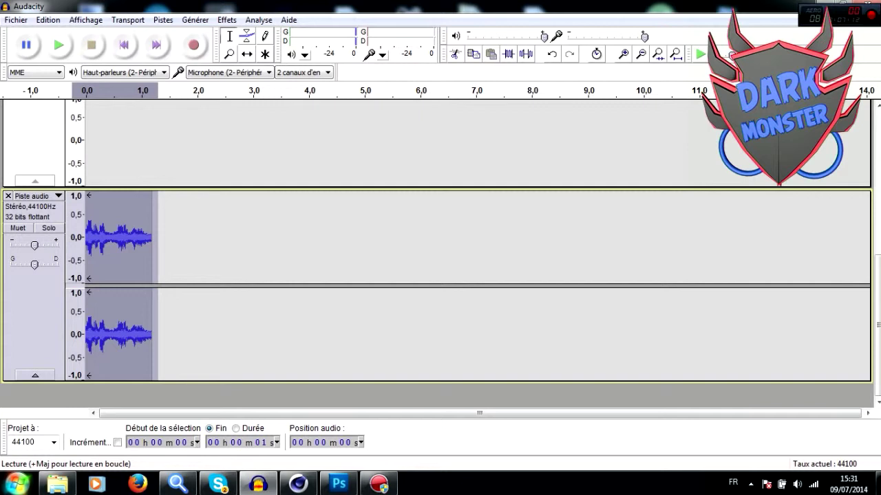
{"action": "left_click", "coordinate": [58, 45]}
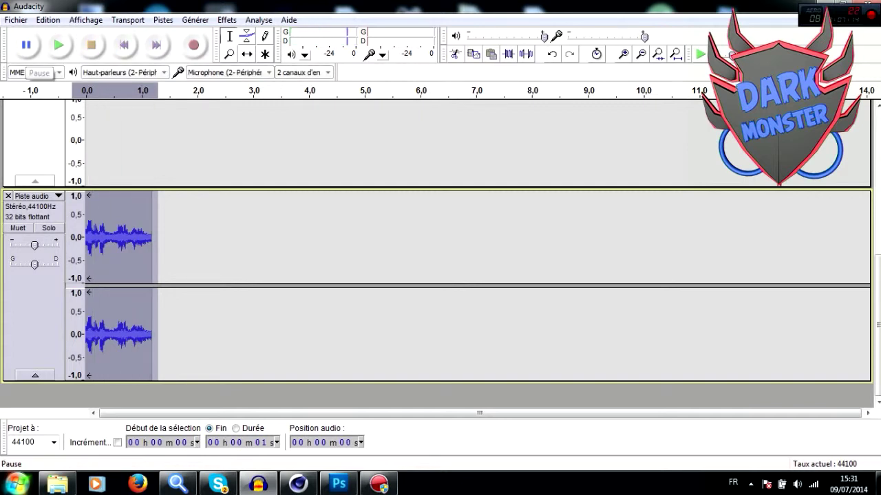
Delete the pitch-shifted clip and record another microphone clip about 4 seconds long on a new stereo track.
{"action": "key", "text": "Delete"}
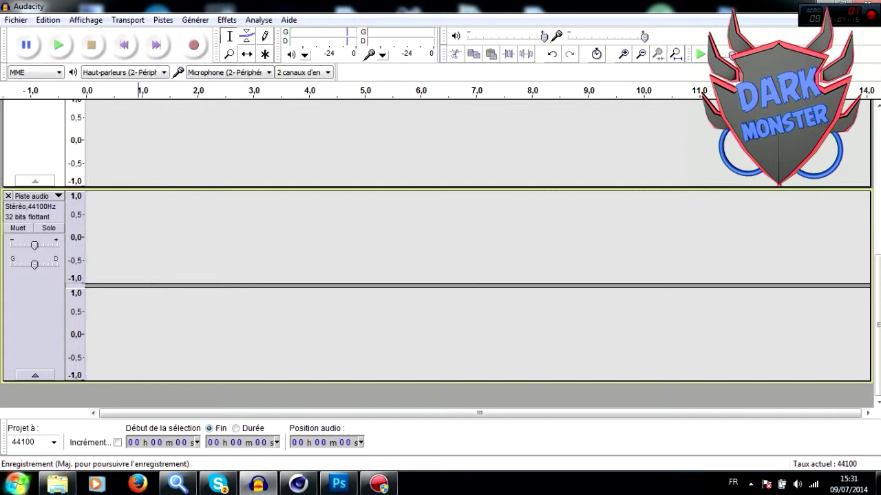
{"action": "left_click", "coordinate": [194, 44]}
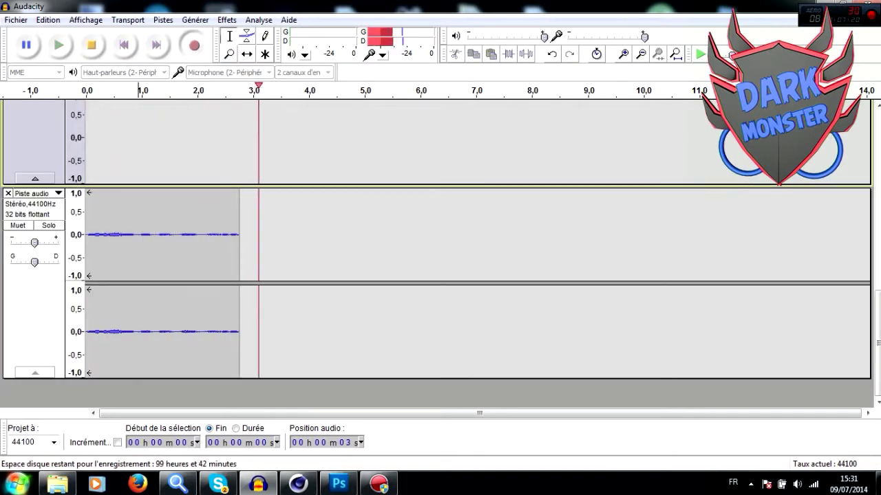
{"action": "left_click", "coordinate": [92, 46]}
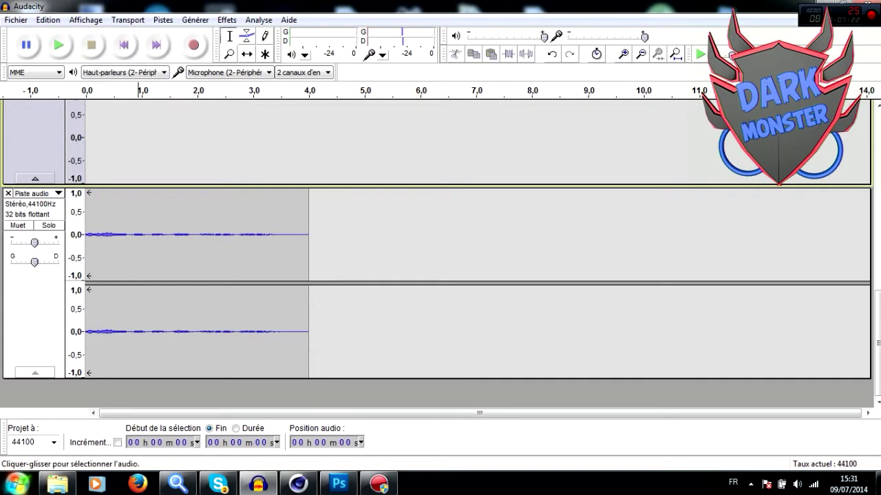
Amplify the whole 4-second recording by 27.9 dB without allowing clipping.
{"action": "double_click", "coordinate": [197, 237]}
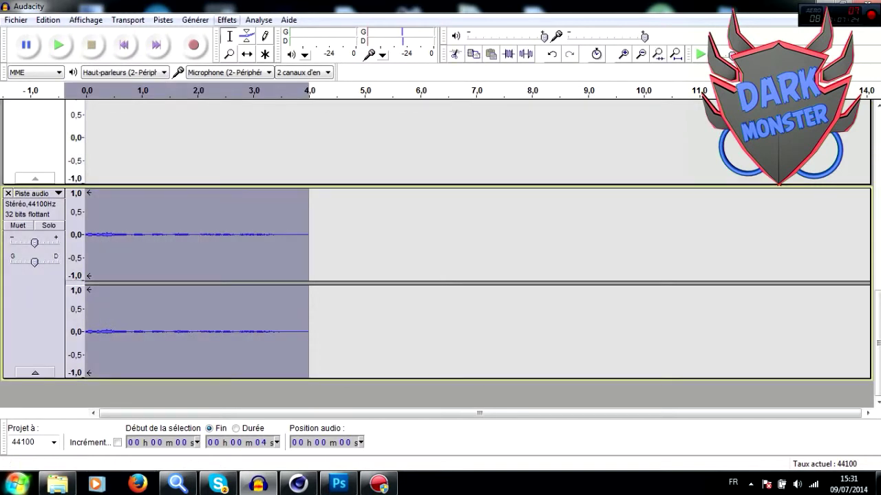
{"action": "left_click", "coordinate": [227, 20]}
{"action": "left_click", "coordinate": [289, 58]}
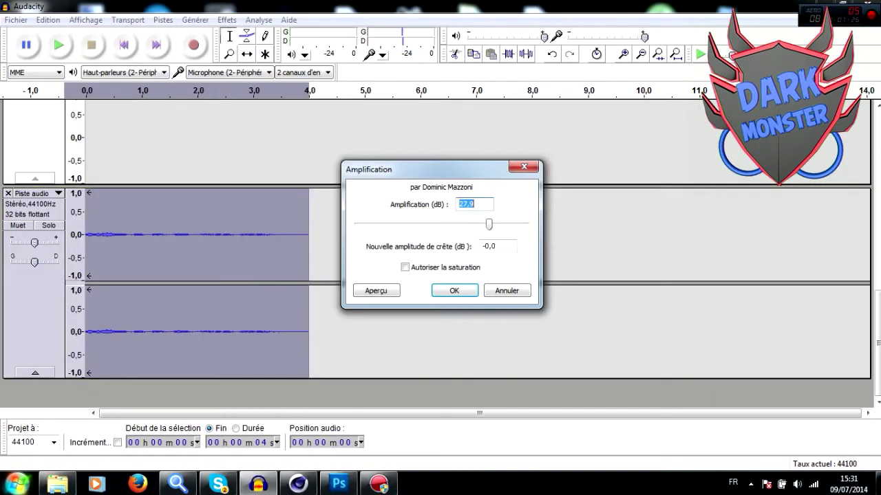
{"action": "left_click", "coordinate": [455, 291]}
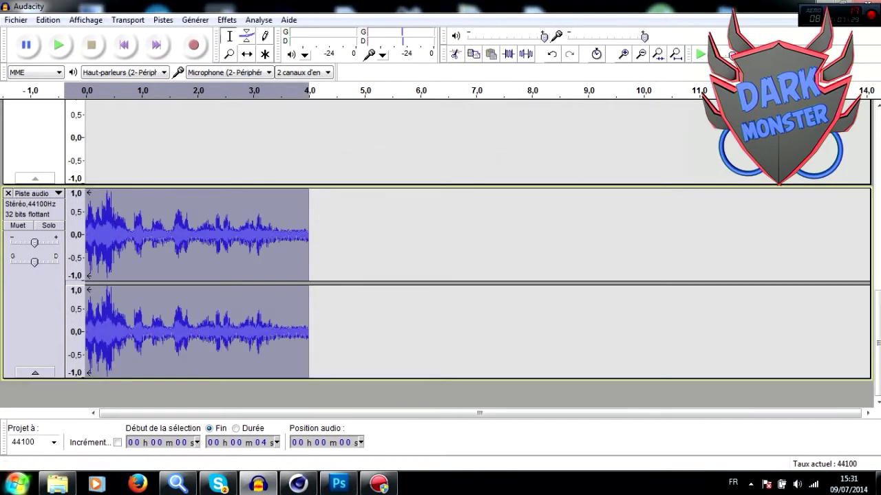
Apply Change Pitch at 69.335 percent to the amplified 4-second recording and play back the result.
{"action": "left_click", "coordinate": [227, 19]}
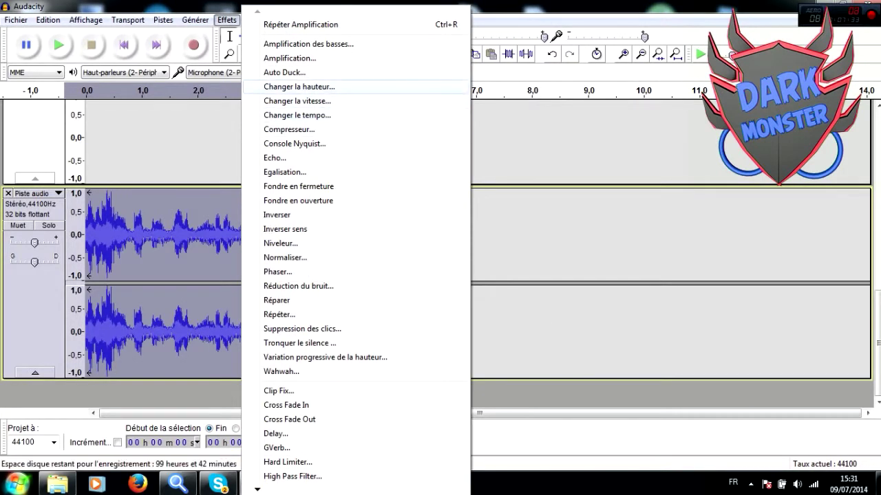
{"action": "left_click", "coordinate": [299, 86]}
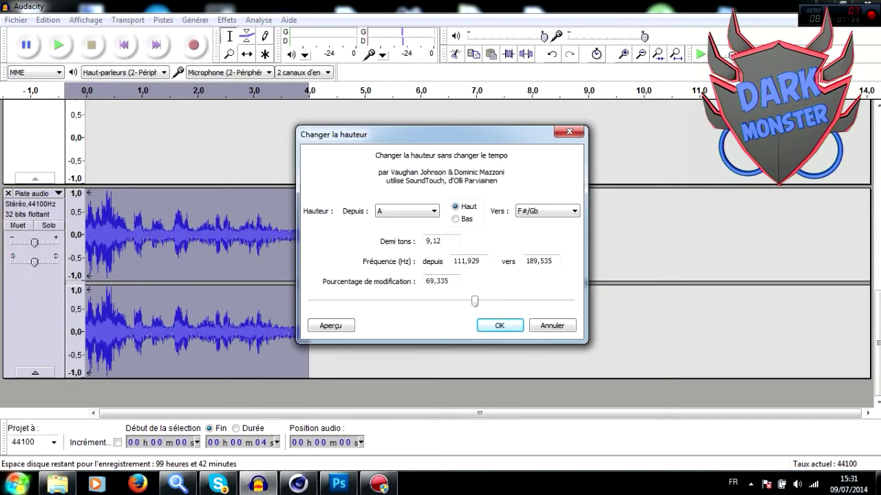
{"action": "left_click", "coordinate": [500, 325]}
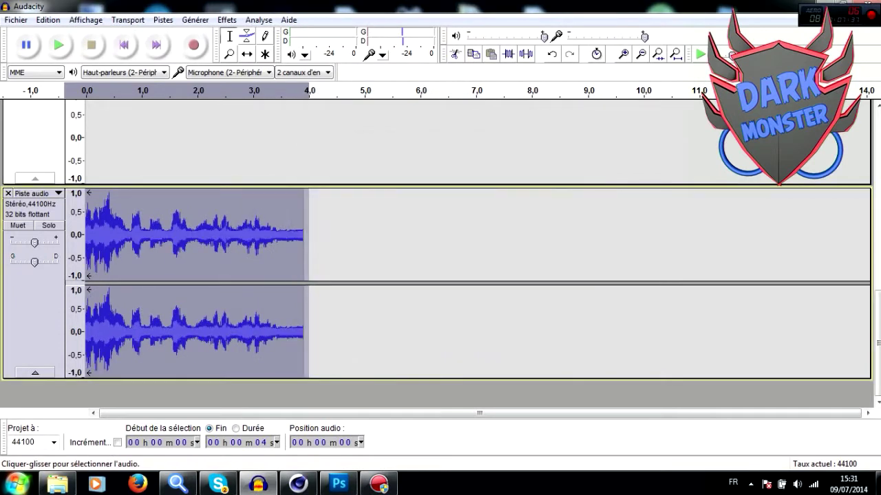
{"action": "left_click", "coordinate": [59, 46]}
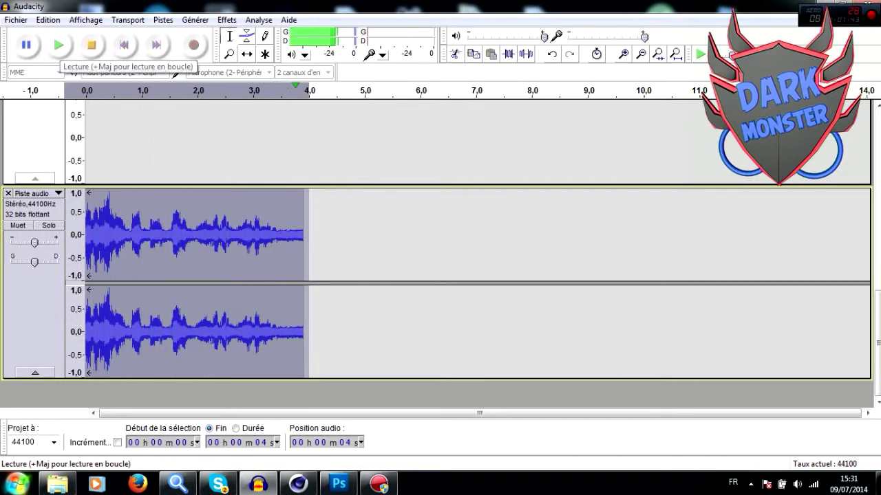
Apply Change Pitch at -27 percent to the selected 4-second clip and play back the result.
{"action": "left_click", "coordinate": [227, 19]}
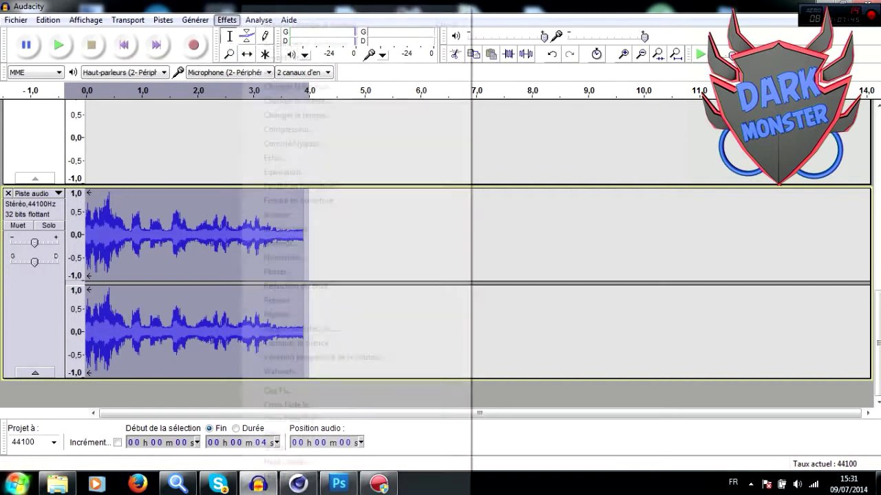
{"action": "left_click", "coordinate": [299, 86]}
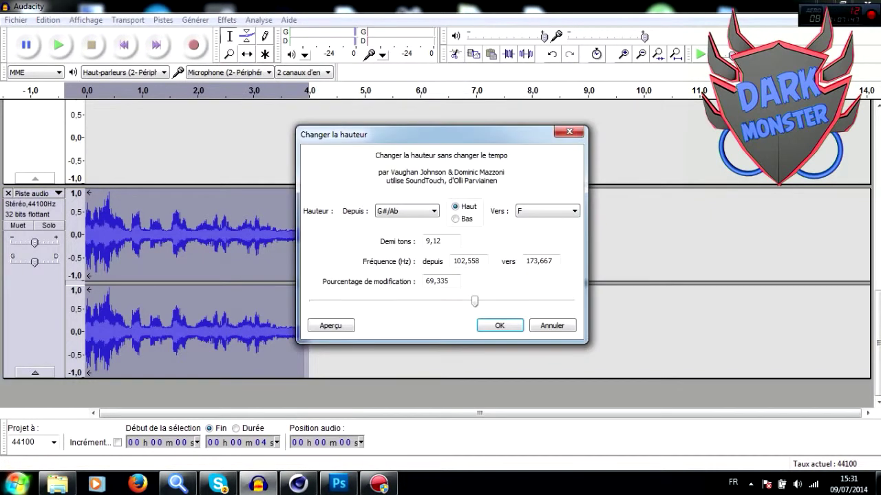
{"action": "left_click_drag", "start_coordinate": [475, 302], "coordinate": [406, 301]}
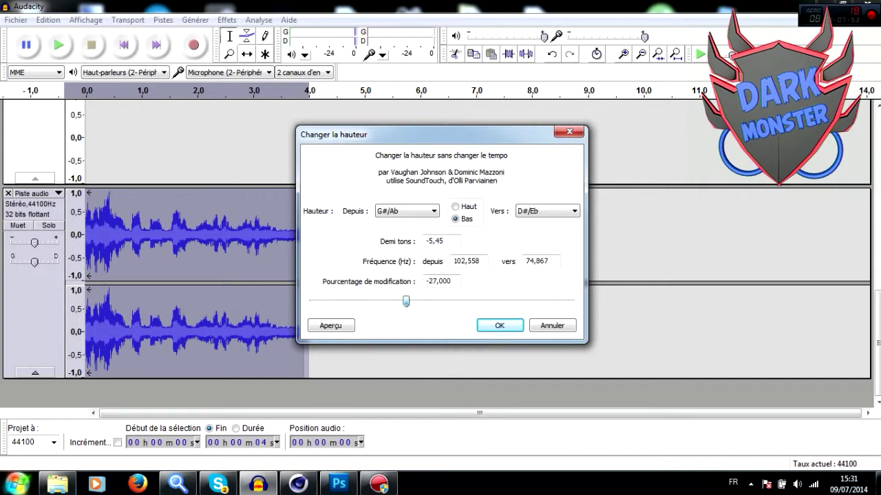
{"action": "left_click", "coordinate": [500, 326]}
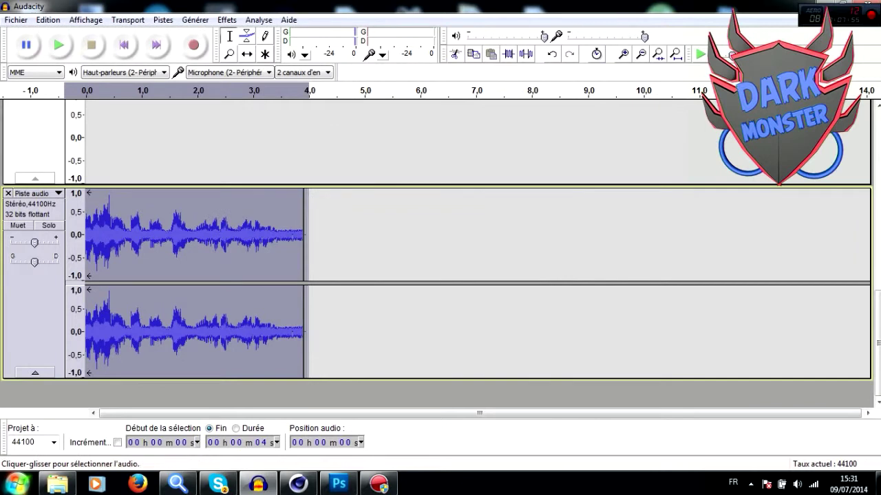
{"action": "left_click", "coordinate": [58, 44]}
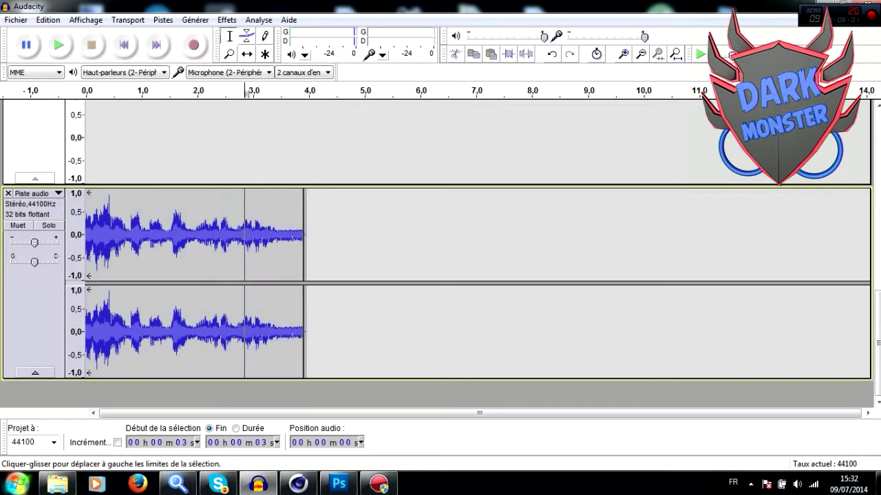
Delete the 4-second clip and record a microphone clip about 2 seconds long on a new stereo track.
{"action": "key", "text": "Delete"}
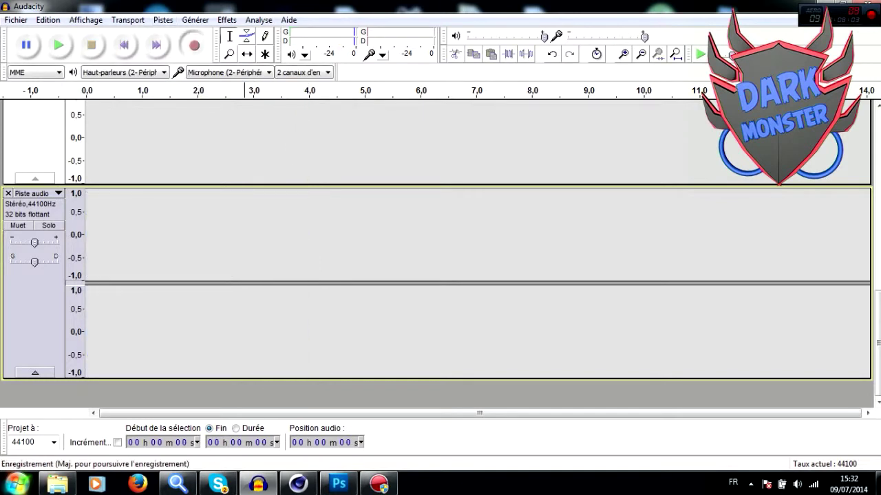
{"action": "left_click", "coordinate": [194, 45]}
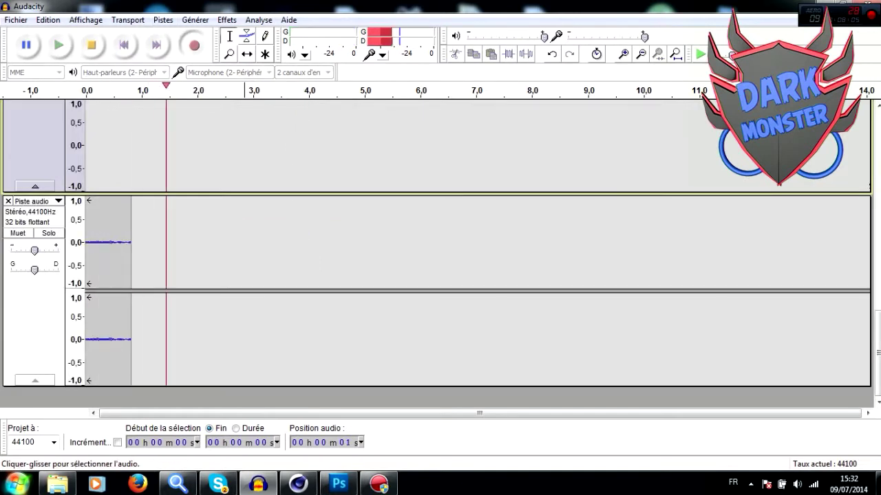
{"action": "left_click", "coordinate": [91, 45]}
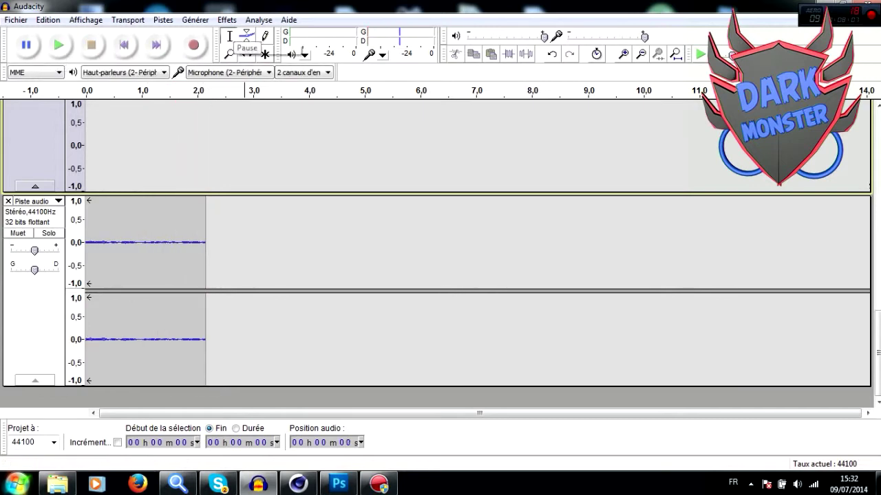
Amplify the whole new 2-second recording by 30.5 dB without allowing clipping.
{"action": "left_click_drag", "start_coordinate": [207, 254], "coordinate": [57, 254]}
{"action": "left_click", "coordinate": [227, 19]}
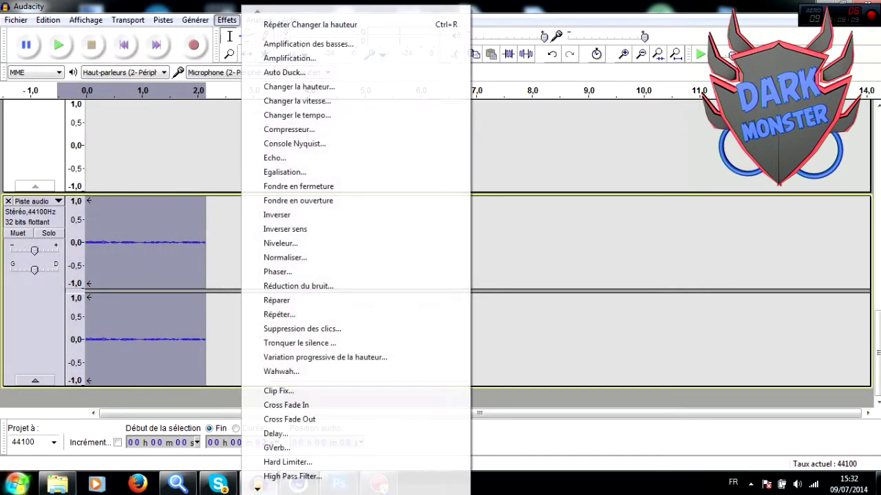
{"action": "left_click", "coordinate": [289, 58]}
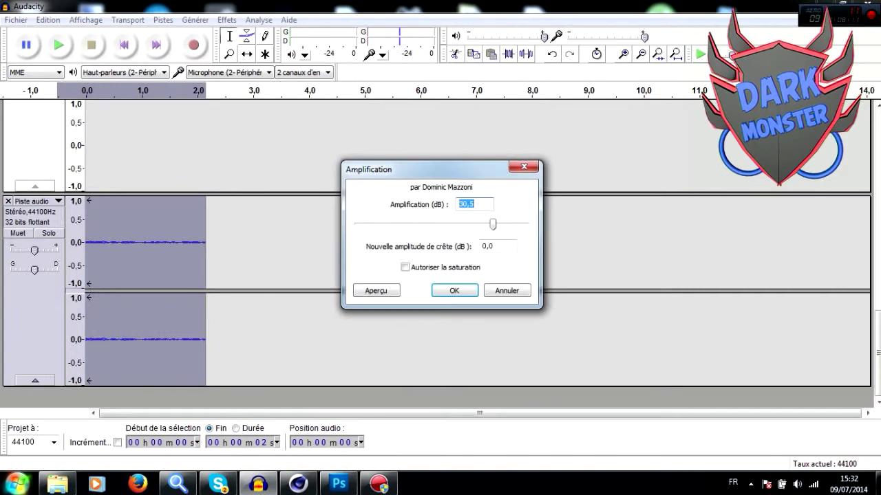
{"action": "left_click", "coordinate": [455, 290]}
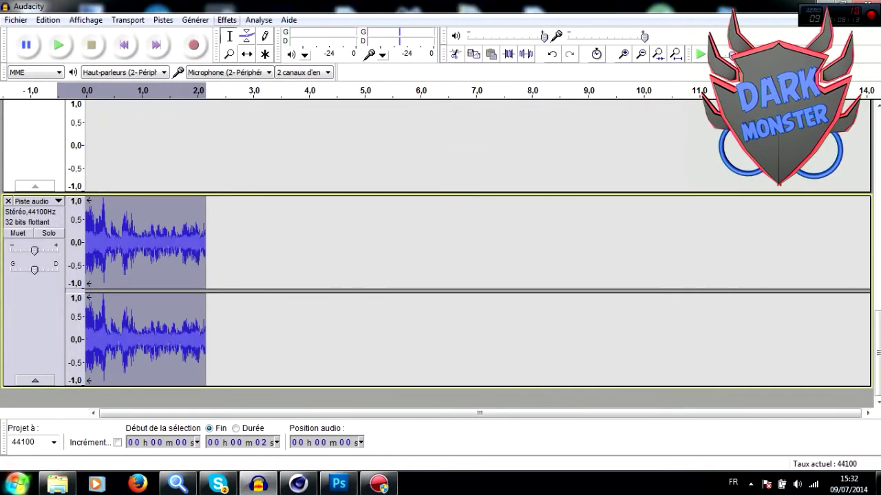
Lower the amplified 2-second recording's pitch by 27 percent without changing its tempo and play it back.
{"action": "left_click", "coordinate": [227, 19]}
{"action": "left_click", "coordinate": [293, 88]}
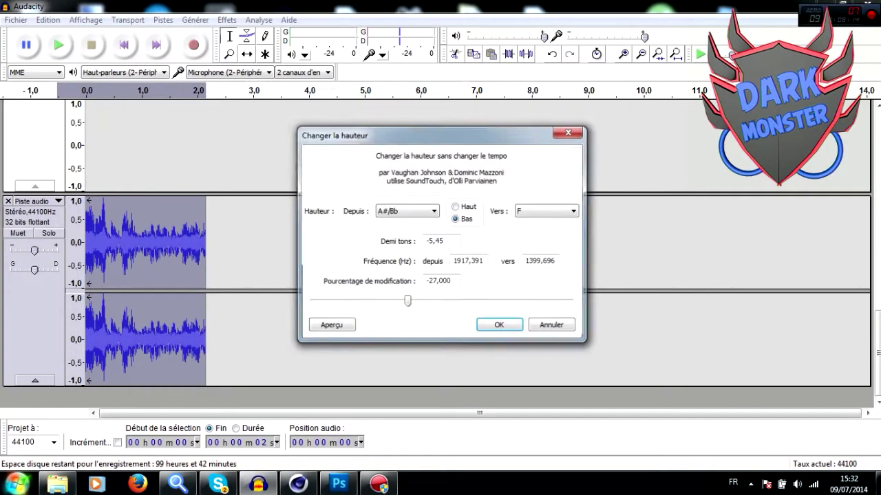
{"action": "left_click", "coordinate": [499, 325]}
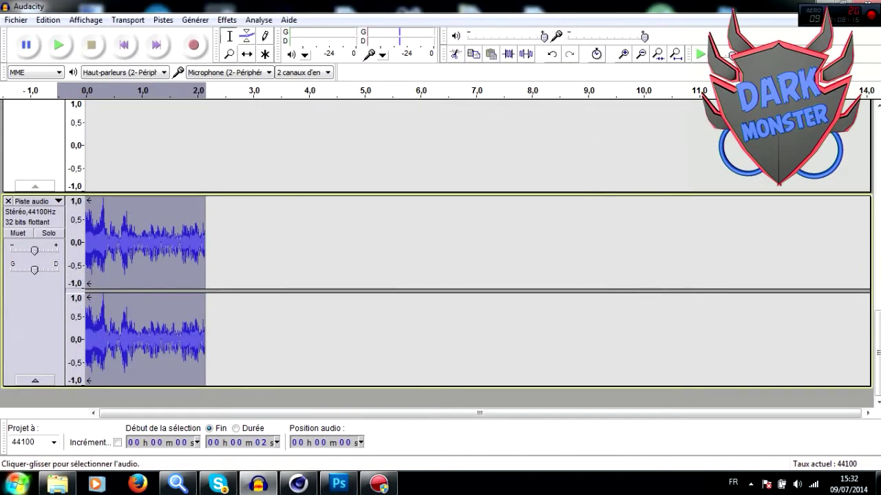
{"action": "left_click", "coordinate": [59, 45]}
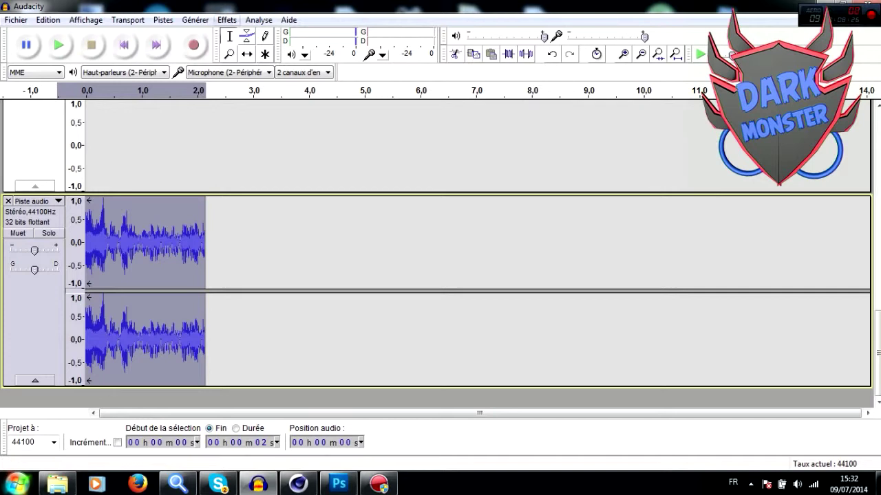
Apply an Echo with a 5-second delay and a 0.5 decay factor to the pitch-lowered clip and play it back.
{"action": "left_click", "coordinate": [227, 19]}
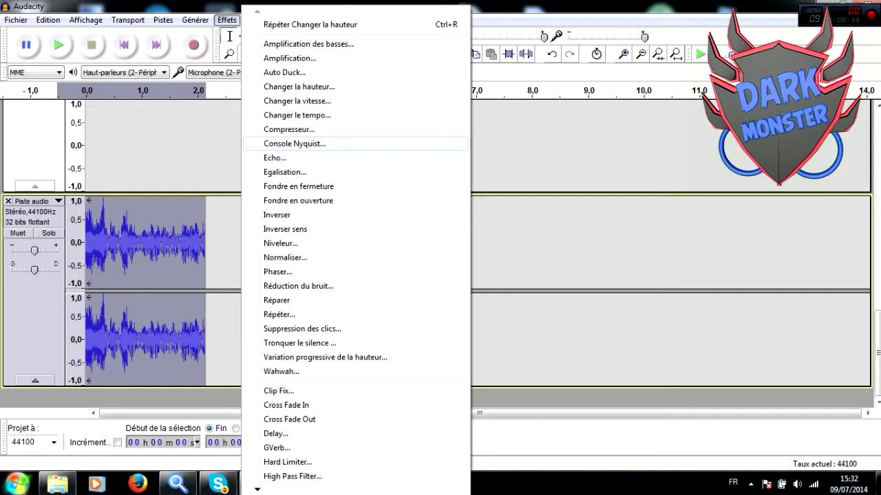
{"action": "key", "text": "Return"}
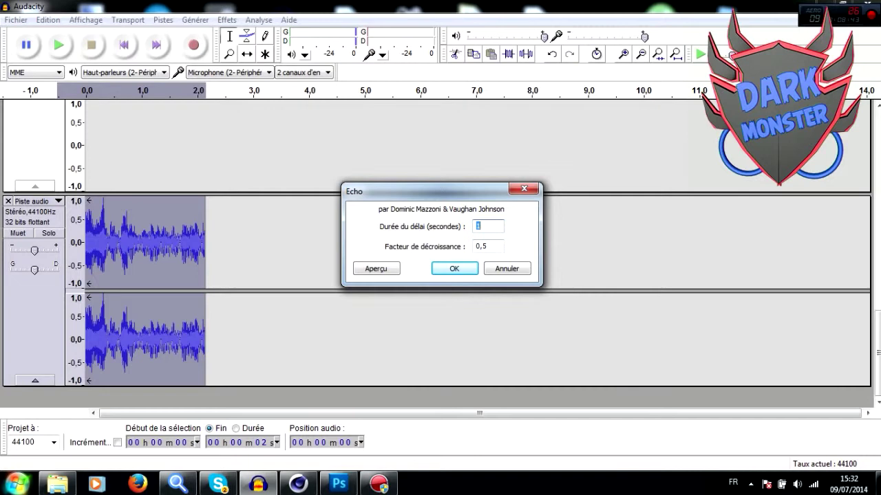
{"action": "key", "text": "BackSpace"}
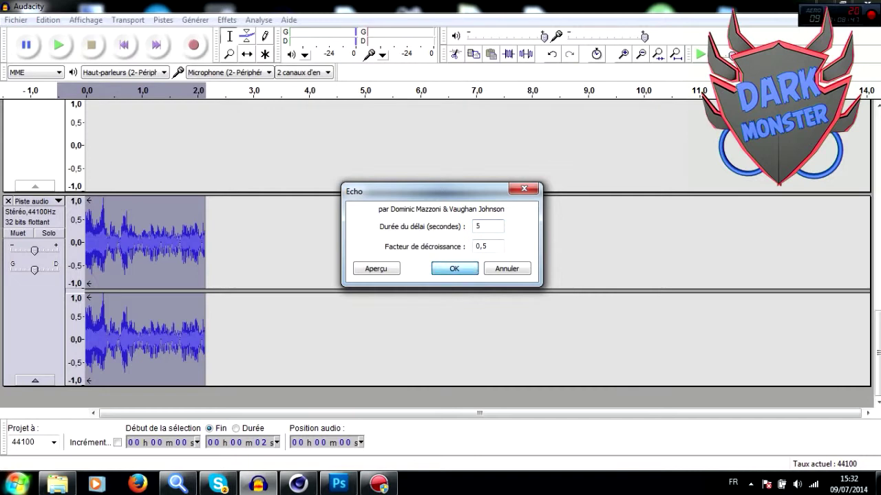
{"action": "key", "text": "Return"}
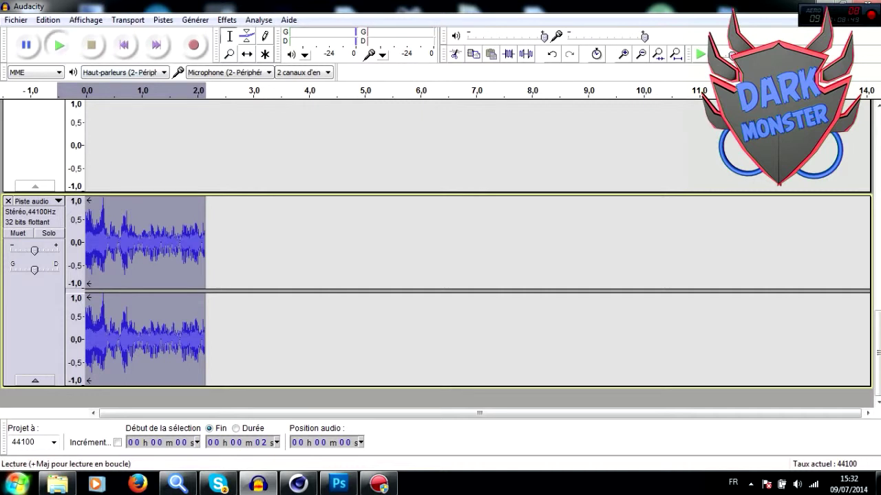
{"action": "left_click", "coordinate": [59, 45]}
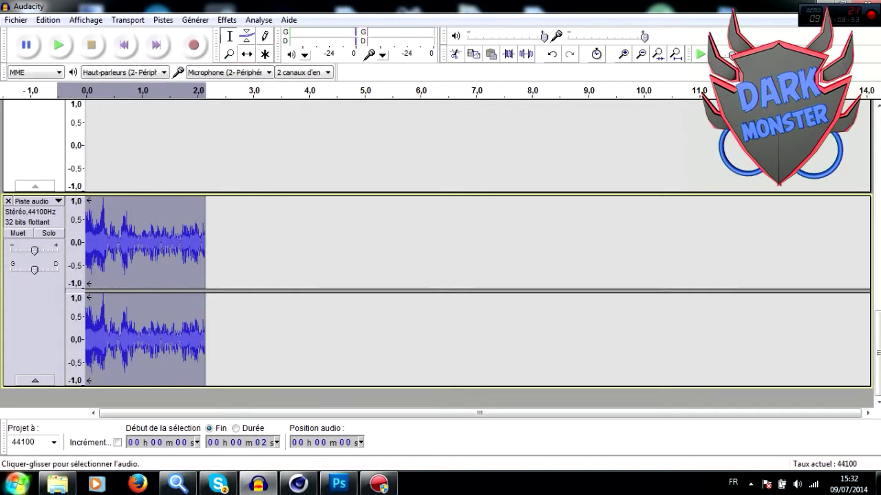
Delete the pitch-lowered clip and record another microphone clip just over 2 seconds long on a new stereo track.
{"action": "key", "text": "Delete"}
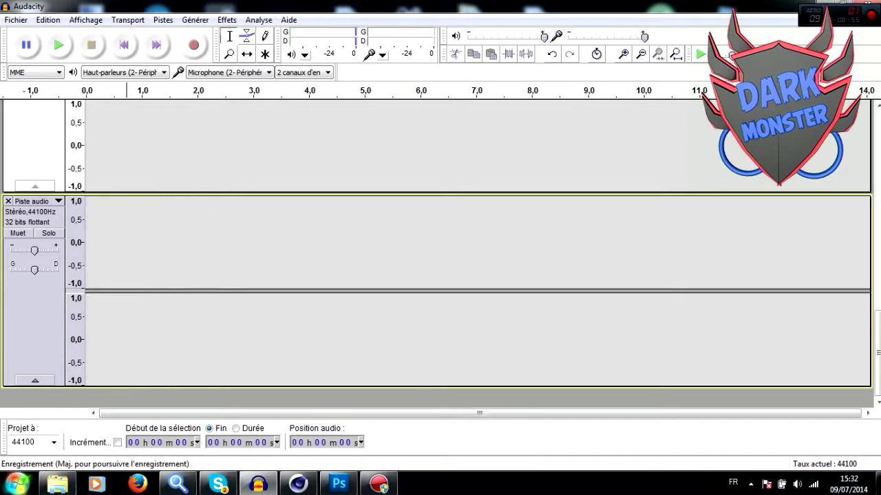
{"action": "left_click", "coordinate": [194, 44]}
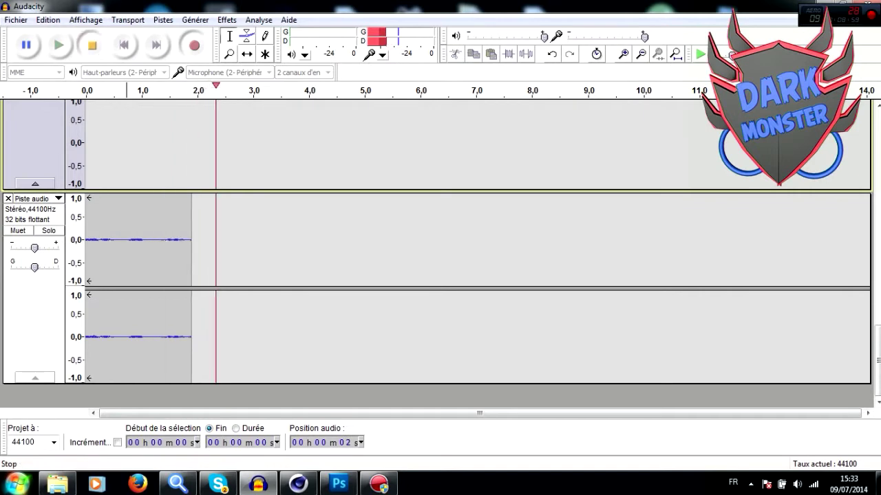
{"action": "left_click", "coordinate": [92, 45]}
Select the entire new recording and amplify it by 31.6 dB without allowing clipping.
{"action": "left_click_drag", "start_coordinate": [211, 254], "coordinate": [49, 254]}
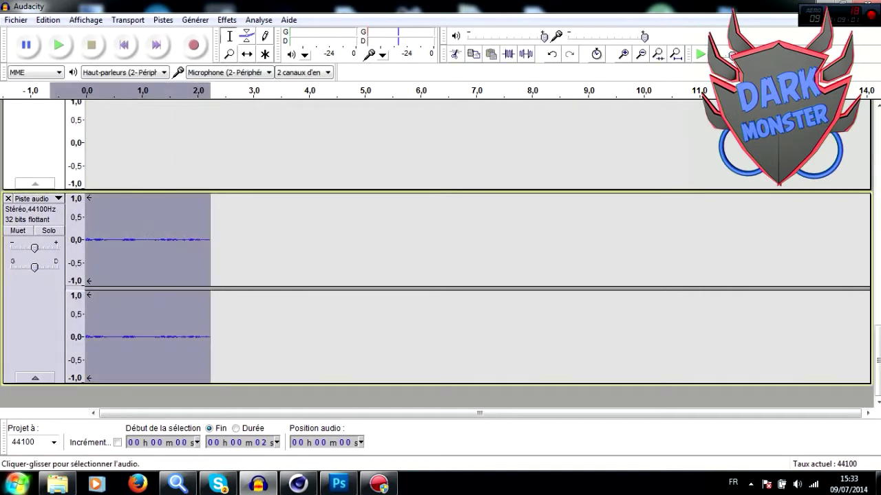
{"action": "left_click", "coordinate": [227, 19]}
{"action": "left_click", "coordinate": [282, 58]}
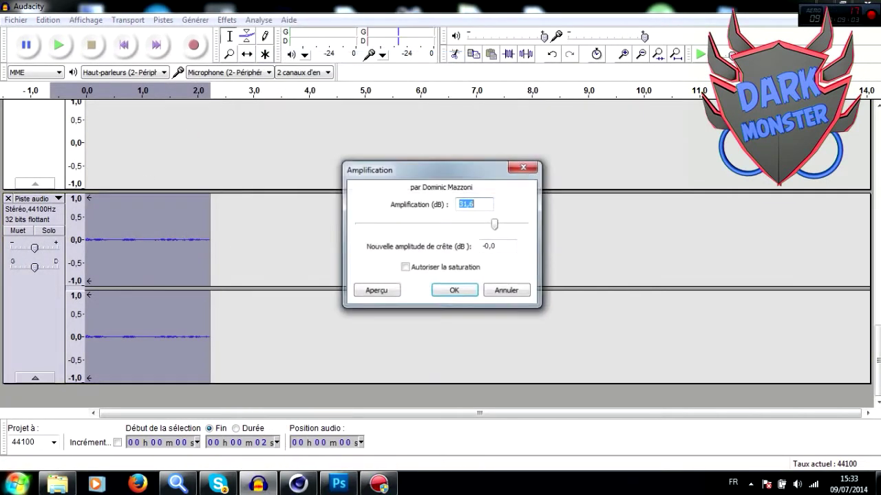
{"action": "left_click", "coordinate": [454, 290]}
Apply Echo with a 5-second delay and a 0.5 decay factor to the amplified recording and play it back.
{"action": "left_click", "coordinate": [227, 19]}
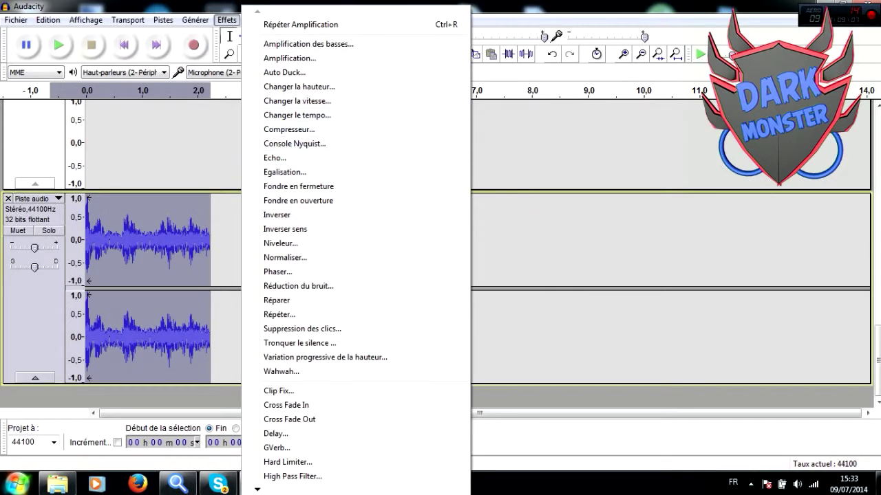
{"action": "left_click", "coordinate": [276, 158]}
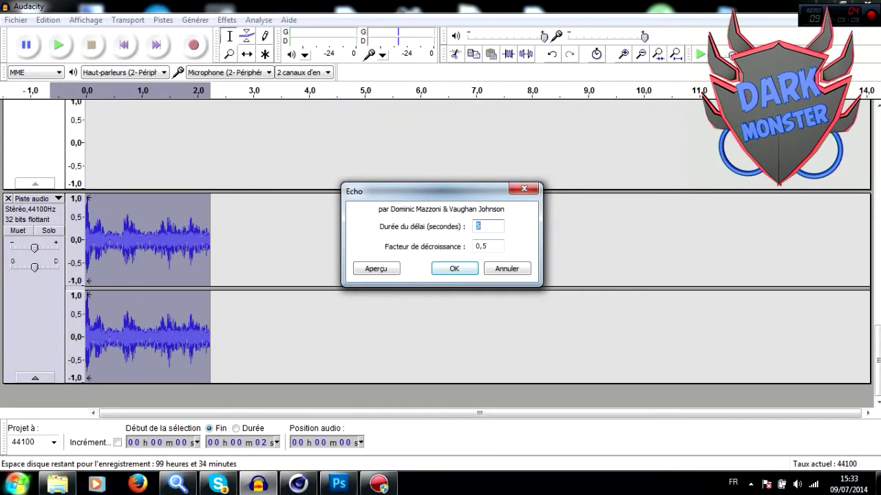
{"action": "left_click", "coordinate": [452, 267]}
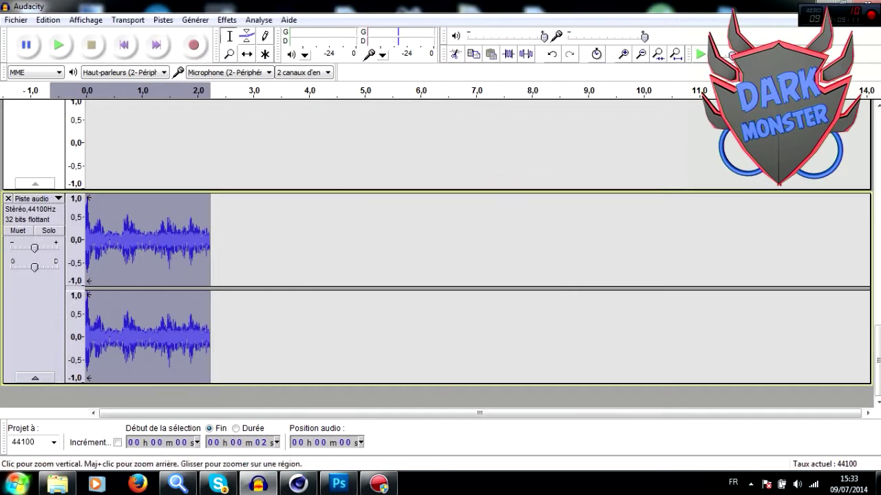
{"action": "left_click", "coordinate": [58, 45]}
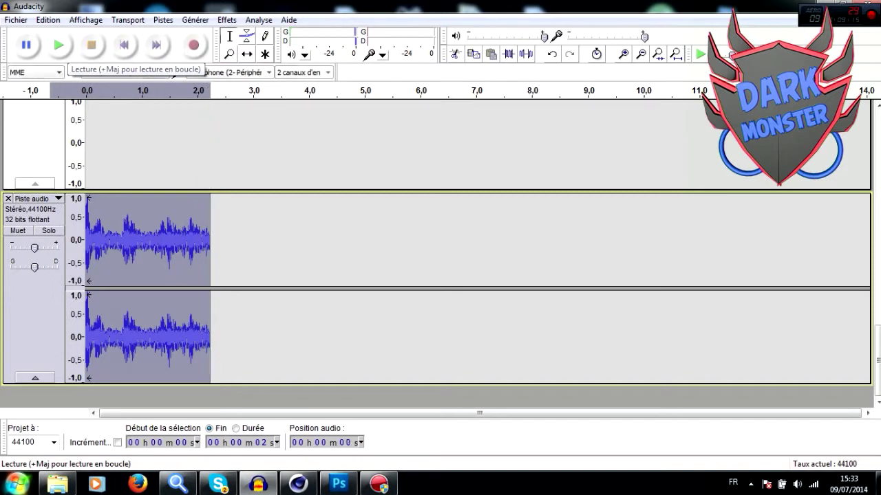
Apply Echo again to the same clip with a 1-second delay and a 0.5 decay factor, and play it back.
{"action": "left_click", "coordinate": [227, 20]}
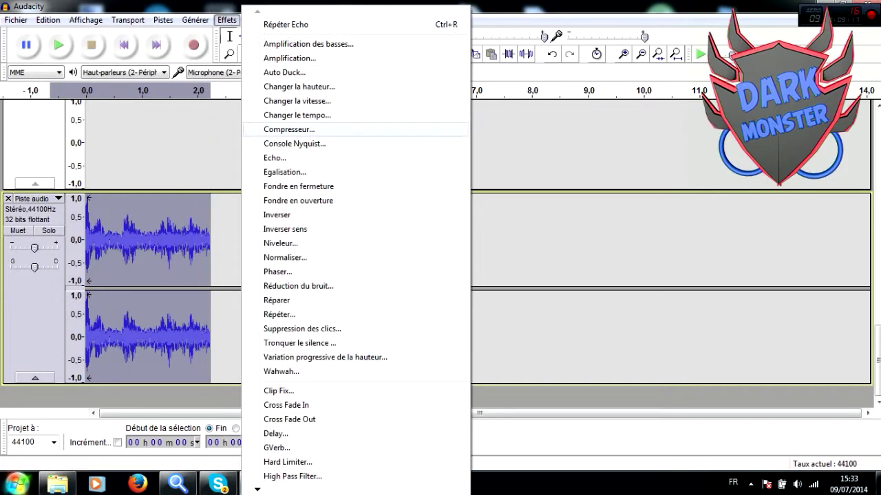
{"action": "left_click", "coordinate": [266, 157]}
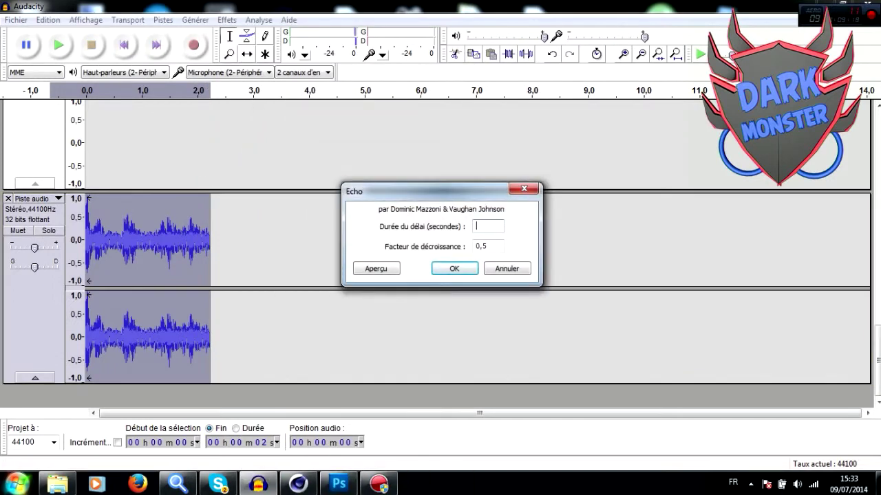
{"action": "type", "text": "1"}
{"action": "key", "text": "Return"}
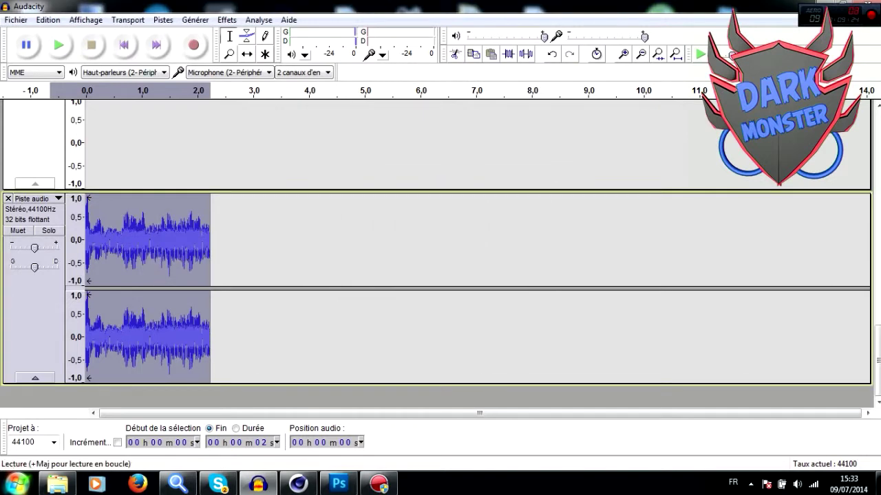
{"action": "left_click", "coordinate": [58, 44]}
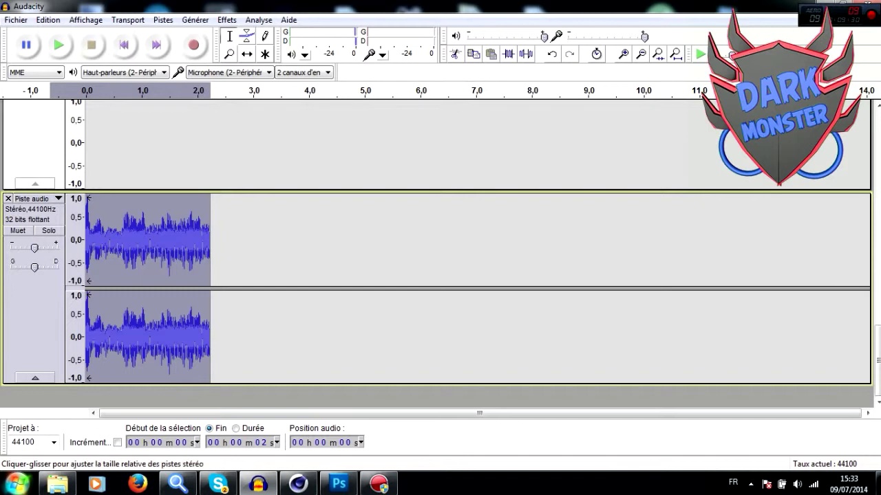
{"action": "mouse_move", "coordinate": [454, 289]}
{"action": "left_mouse_down"}
{"action": "mouse_move", "coordinate": [455, 248]}
{"action": "mouse_move", "coordinate": [455, 293]}
{"action": "left_mouse_up"}
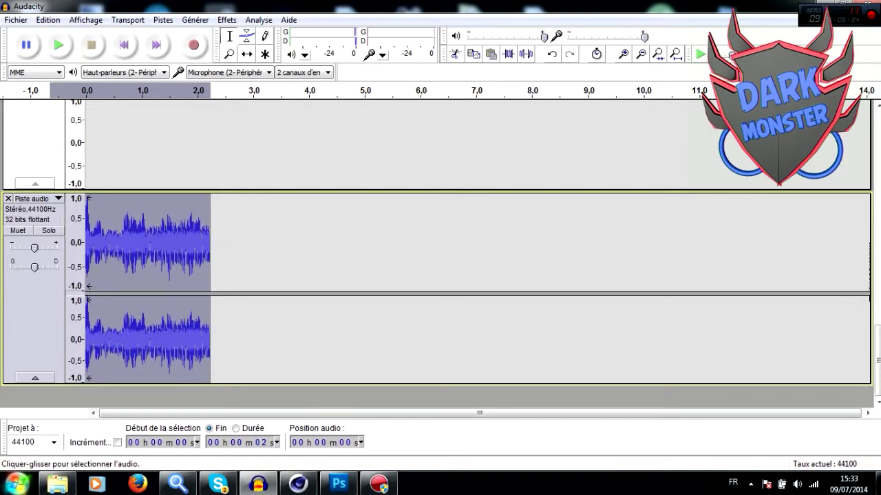
Delete the echoed clip and record a microphone clip about 6.4 seconds long on a new stereo track.
{"action": "key", "text": "Delete"}
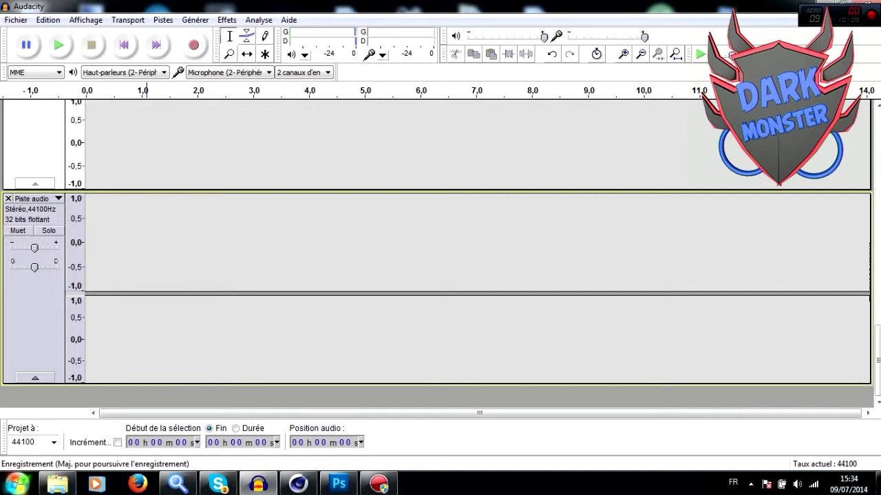
{"action": "left_click", "coordinate": [194, 44]}
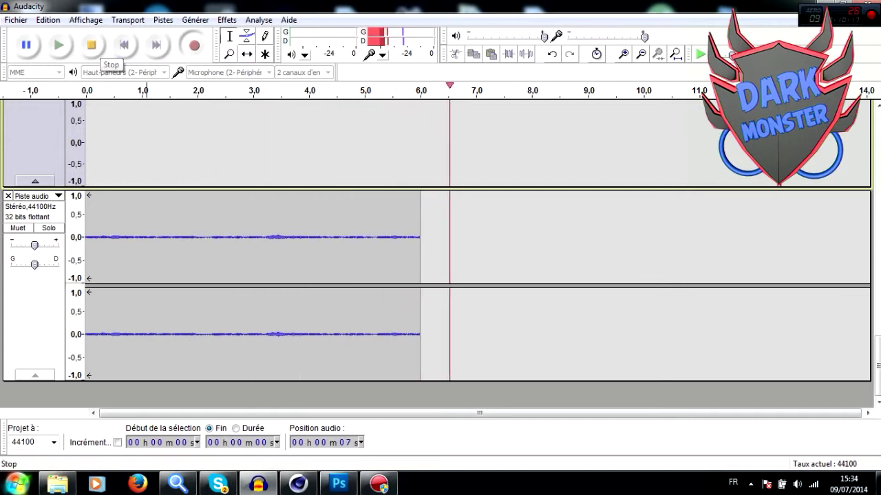
{"action": "left_click", "coordinate": [91, 45]}
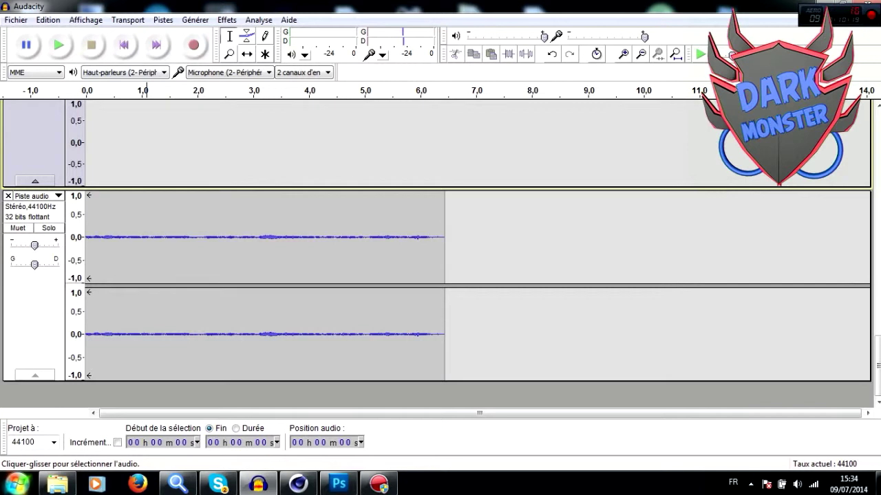
Select all of the newly recorded microphone clip and apply the Amplification effect to it.
{"action": "key", "text": "ctrl+a"}
{"action": "left_click", "coordinate": [227, 20]}
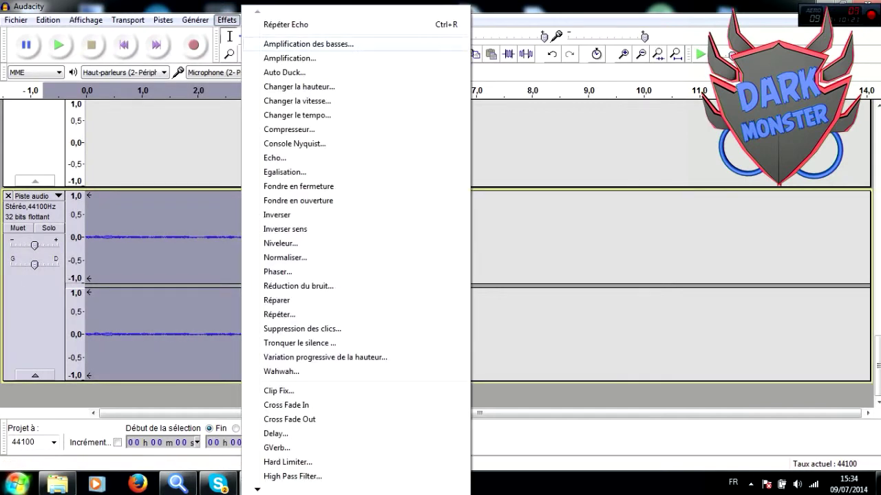
{"action": "left_click", "coordinate": [290, 58]}
{"action": "left_click", "coordinate": [454, 291]}
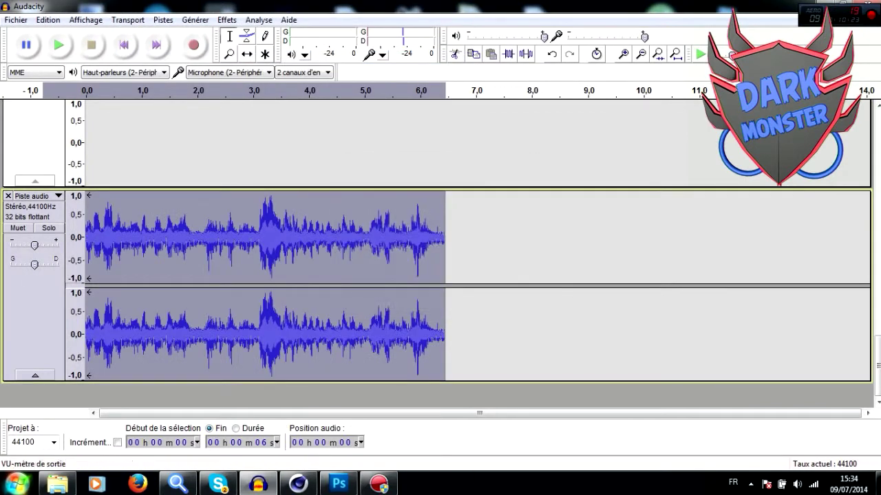
Play the amplified clip and pause playback at about 2.7 seconds to locate the background noise.
{"action": "left_click", "coordinate": [227, 20]}
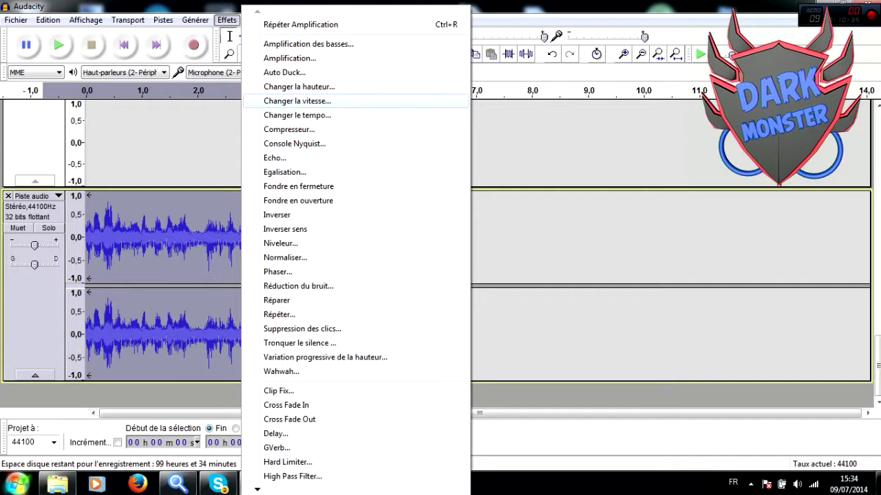
{"action": "key", "text": "Escape"}
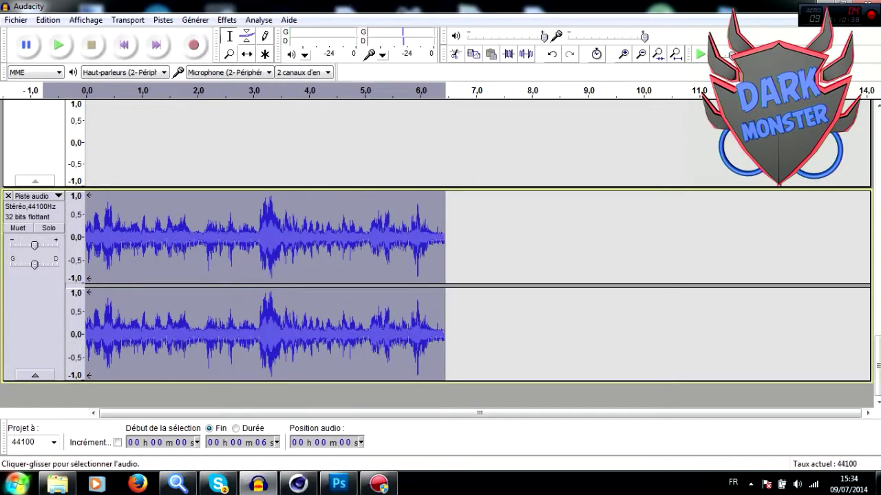
{"action": "left_click", "coordinate": [59, 45]}
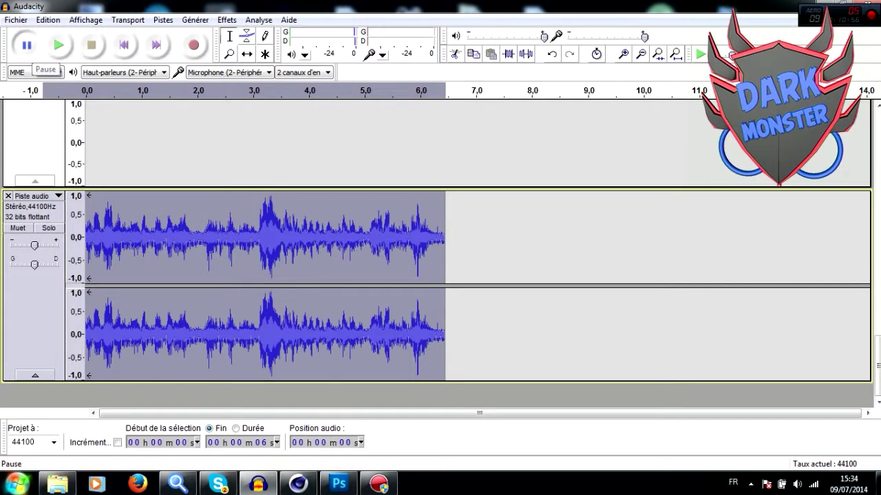
{"action": "left_click", "coordinate": [58, 45]}
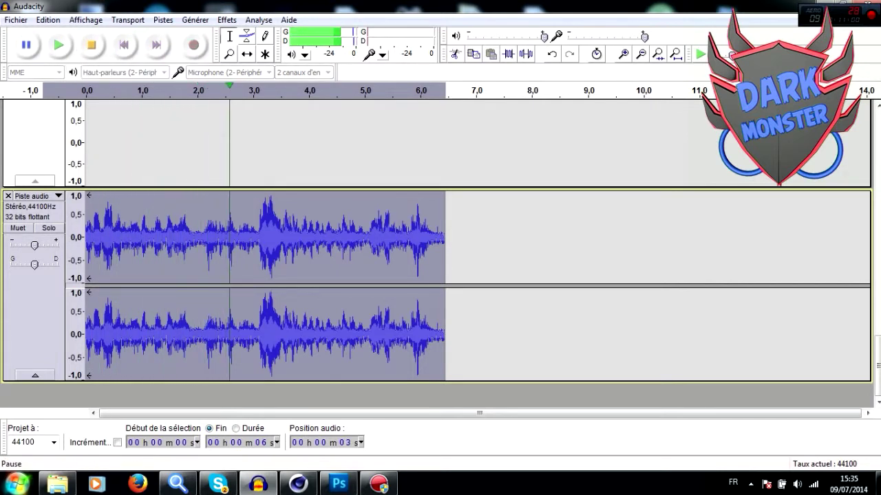
{"action": "left_click", "coordinate": [26, 45]}
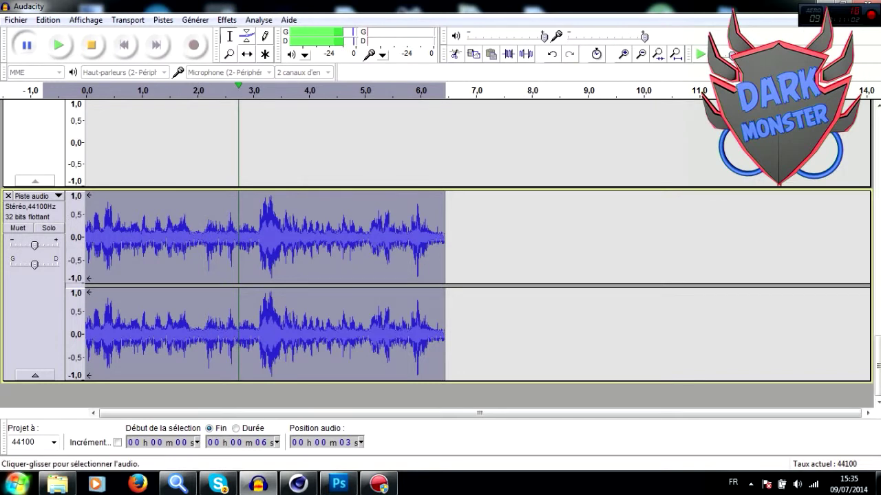
{"action": "left_click_drag", "start_coordinate": [208, 238], "coordinate": [250, 237]}
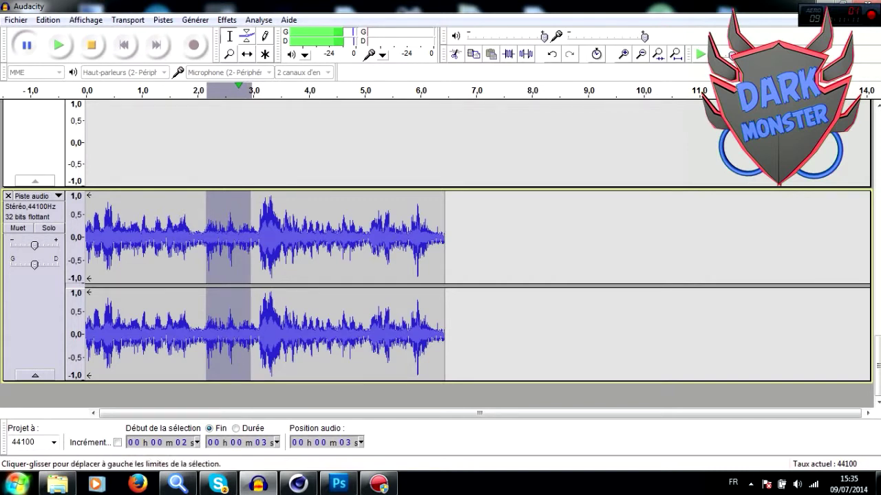
{"action": "mouse_move", "coordinate": [207, 237]}
{"action": "left_mouse_down"}
{"action": "mouse_move", "coordinate": [226, 237]}
{"action": "mouse_move", "coordinate": [207, 238]}
{"action": "left_mouse_up"}
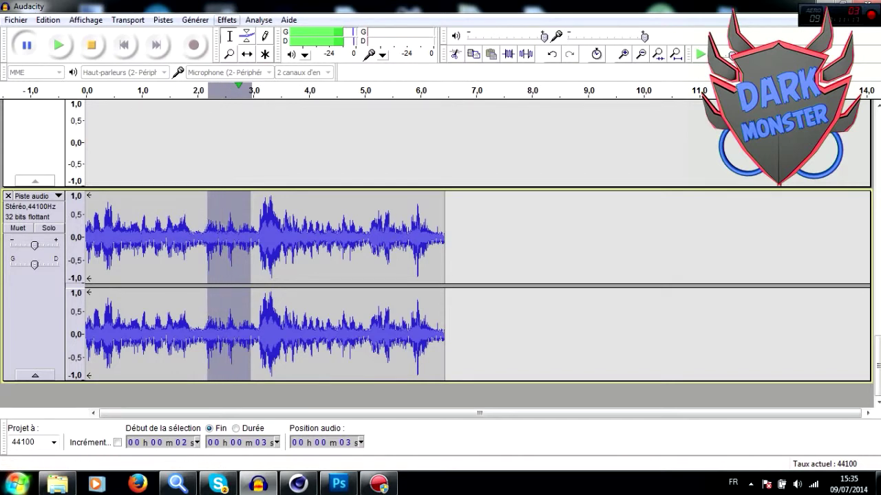
{"action": "left_click", "coordinate": [227, 20]}
{"action": "key", "text": "Escape"}
{"action": "left_click", "coordinate": [204, 234]}
{"action": "left_click_drag", "start_coordinate": [204, 234], "coordinate": [236, 234]}
{"action": "left_click", "coordinate": [227, 20]}
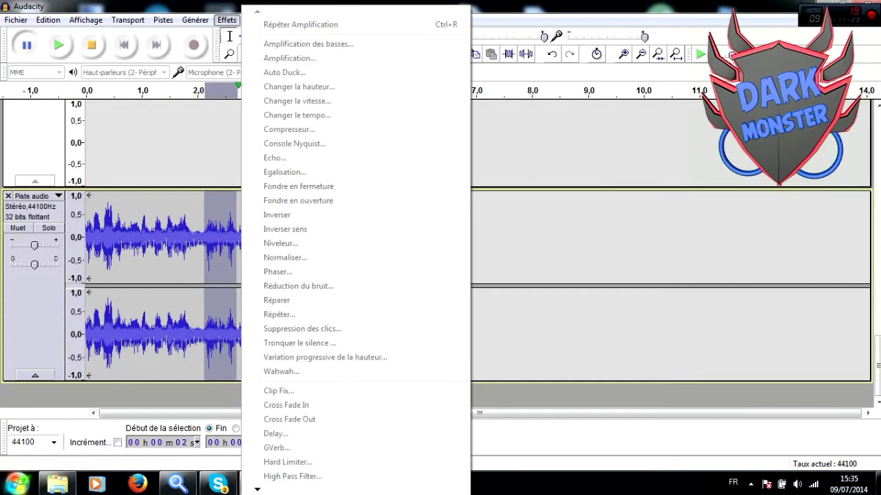
{"action": "left_click", "coordinate": [199, 235]}
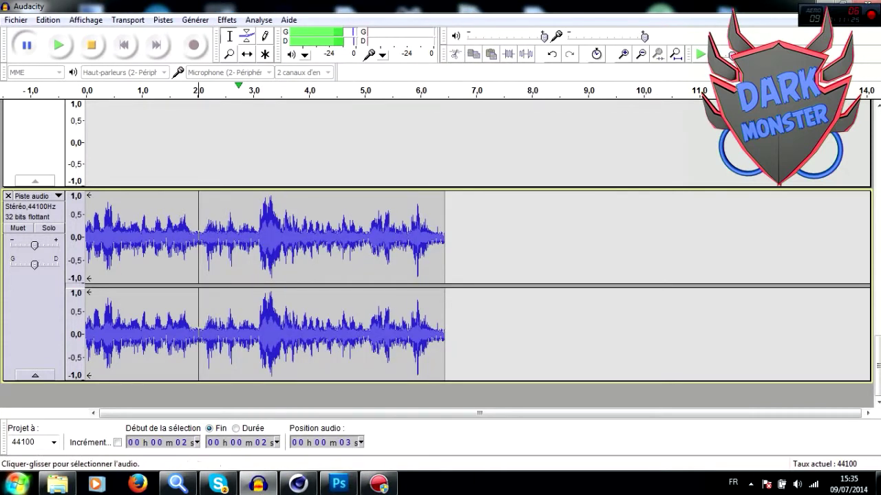
{"action": "left_click_drag", "start_coordinate": [239, 93], "coordinate": [207, 94]}
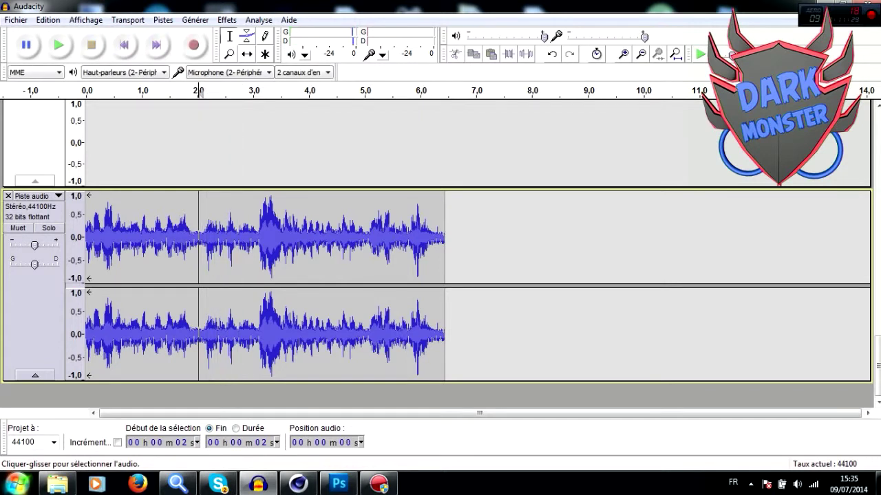
Select the noise-only stretch from about 2.1 to 2.8 seconds and capture it as the Noise Reduction profile.
{"action": "left_click", "coordinate": [203, 235]}
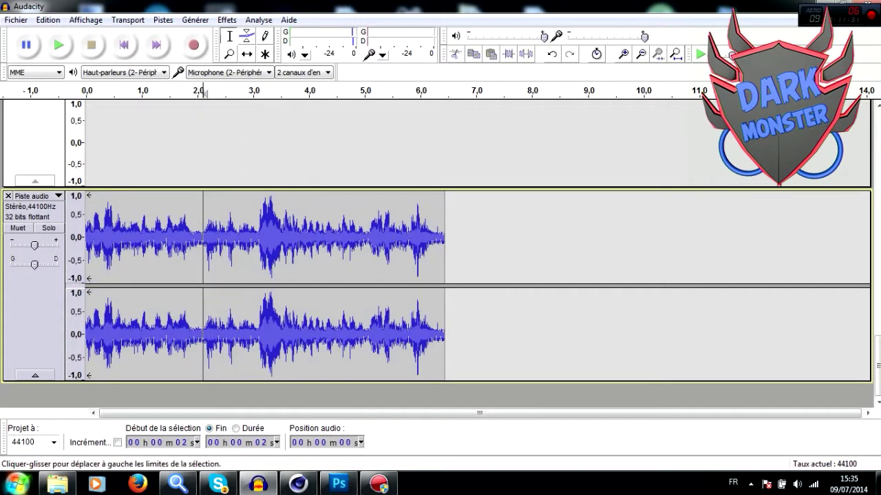
{"action": "left_click_drag", "start_coordinate": [203, 236], "coordinate": [241, 235]}
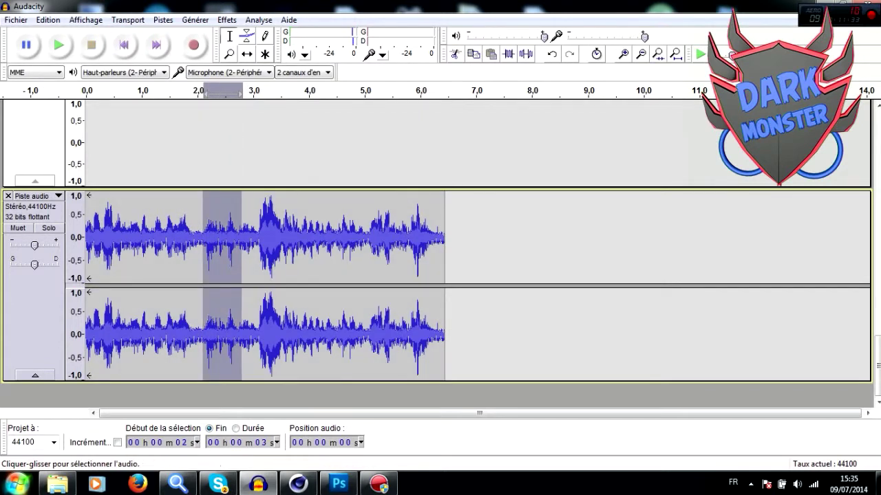
{"action": "left_click", "coordinate": [227, 19]}
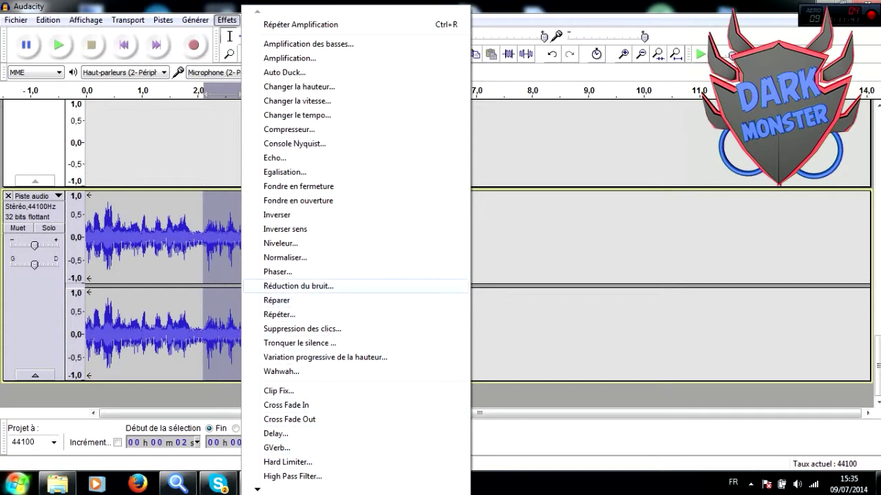
{"action": "left_click", "coordinate": [298, 285]}
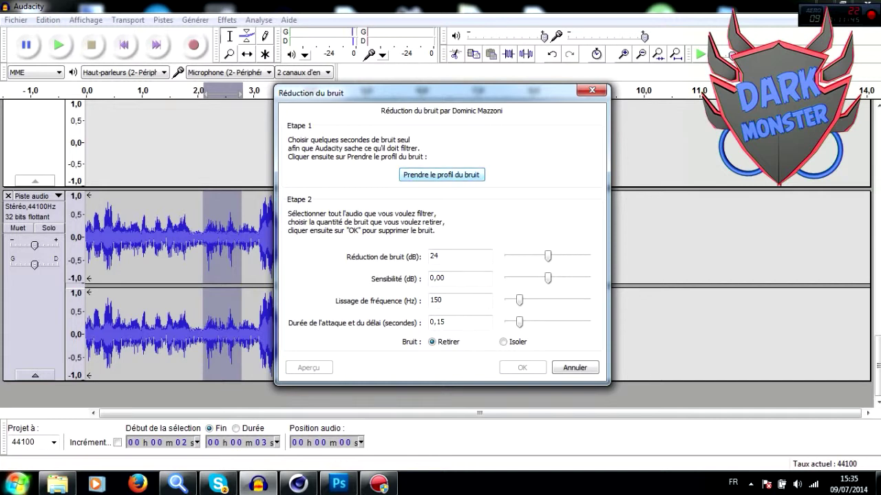
{"action": "left_click", "coordinate": [442, 175]}
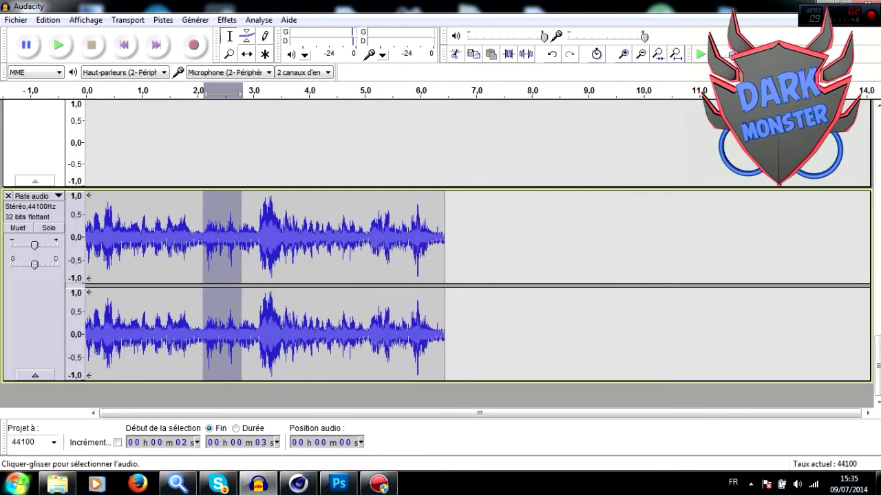
Extend the selection to about 2.1–3.6 seconds, remove its noise with 24 dB Noise Reduction, and play the clip from near its start.
{"action": "mouse_move", "coordinate": [203, 237]}
{"action": "left_mouse_down"}
{"action": "mouse_move", "coordinate": [218, 237]}
{"action": "mouse_move", "coordinate": [205, 237]}
{"action": "left_mouse_up"}
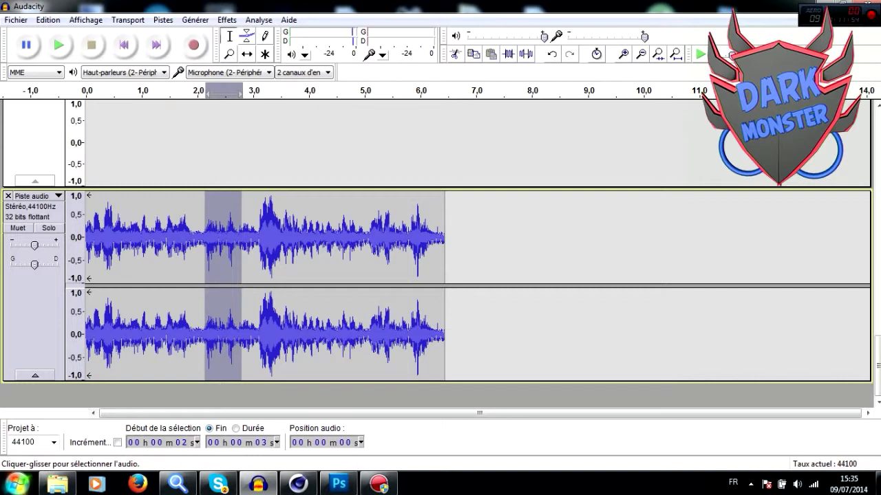
{"action": "left_click_drag", "start_coordinate": [241, 237], "coordinate": [289, 238]}
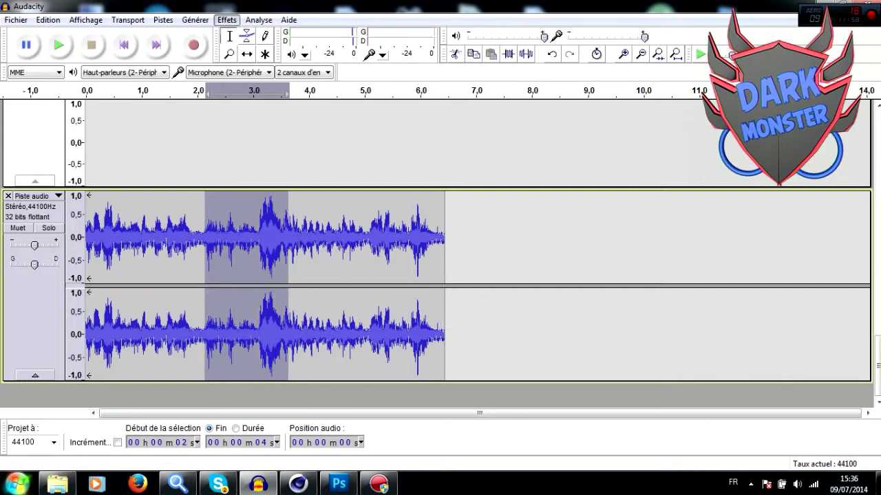
{"action": "left_click", "coordinate": [227, 20]}
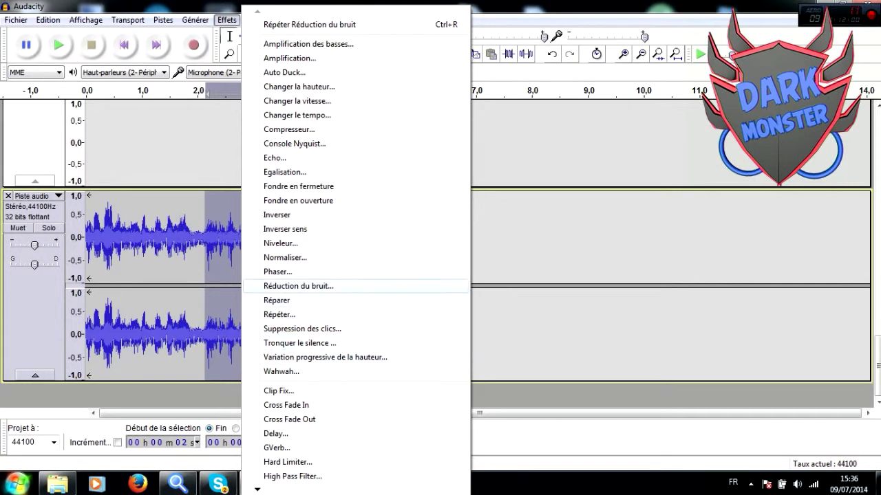
{"action": "left_click", "coordinate": [303, 285]}
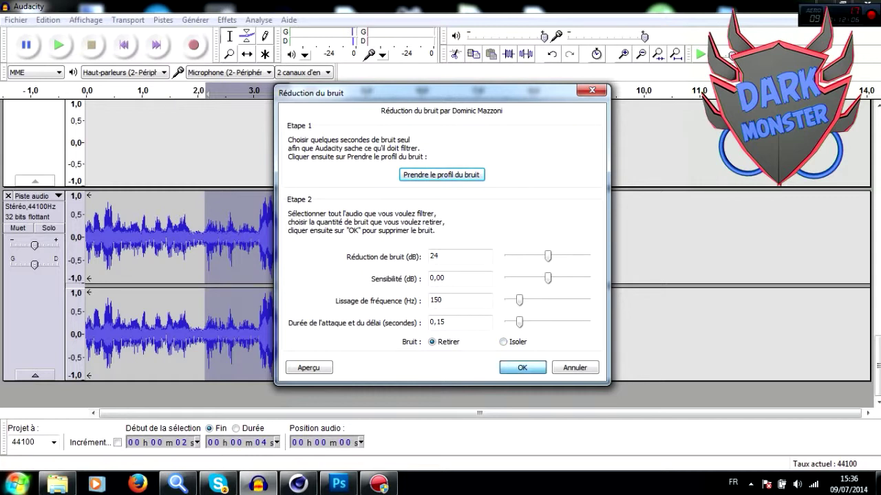
{"action": "left_click", "coordinate": [523, 368]}
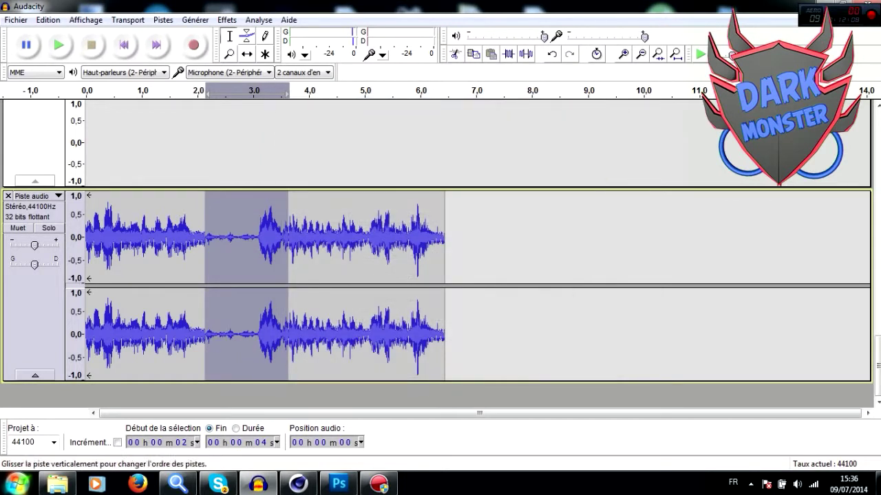
{"action": "left_click", "coordinate": [89, 248]}
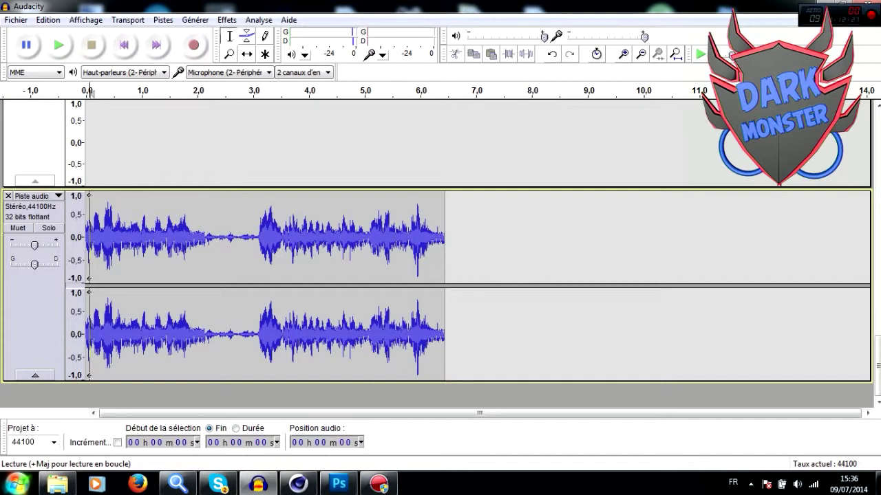
{"action": "left_click", "coordinate": [59, 44]}
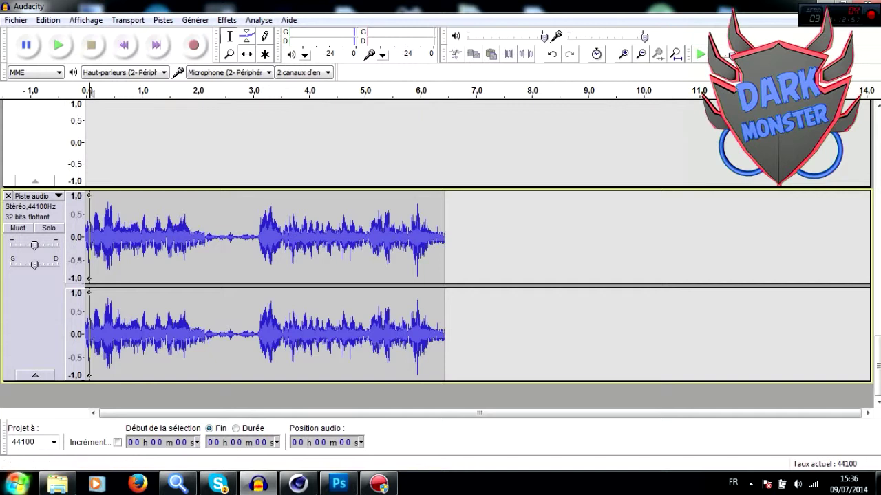
{"action": "left_click", "coordinate": [378, 484]}
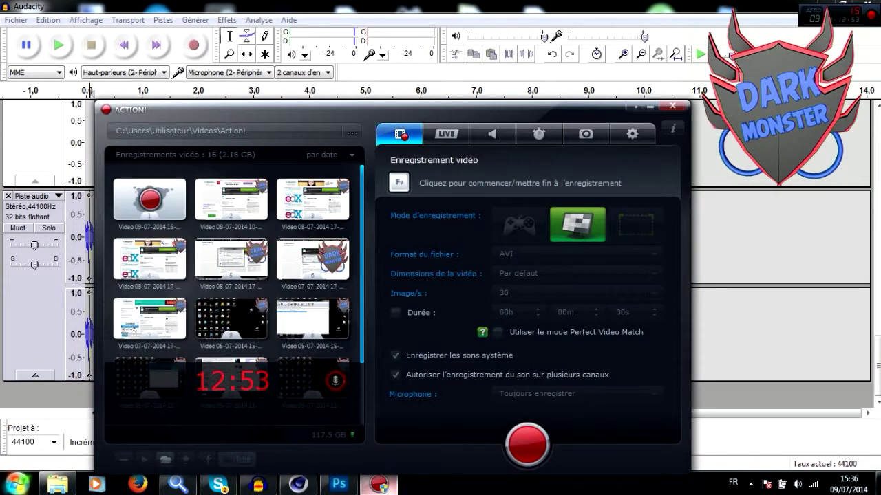
{"action": "left_click", "coordinate": [379, 484]}
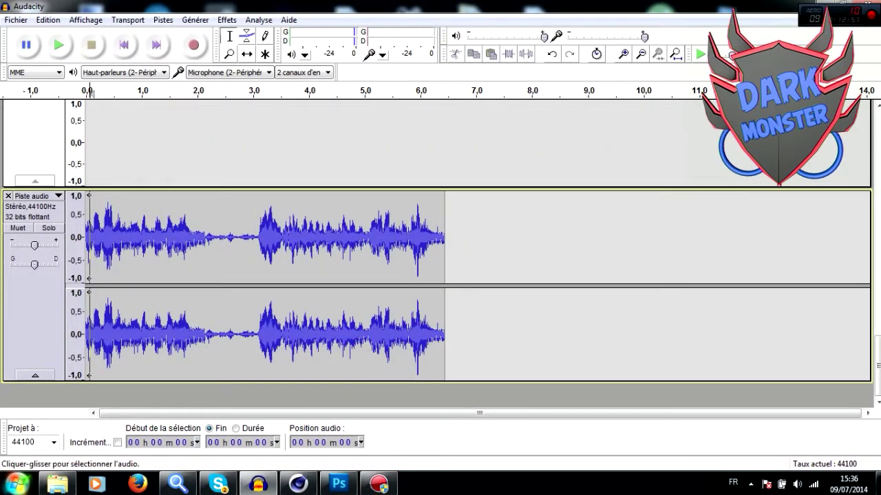
{"action": "left_click", "coordinate": [227, 19]}
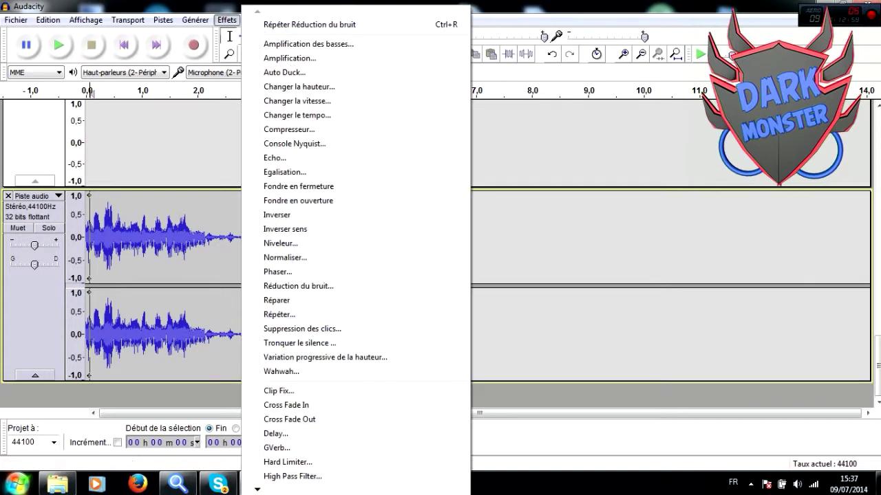
{"action": "left_click", "coordinate": [227, 20]}
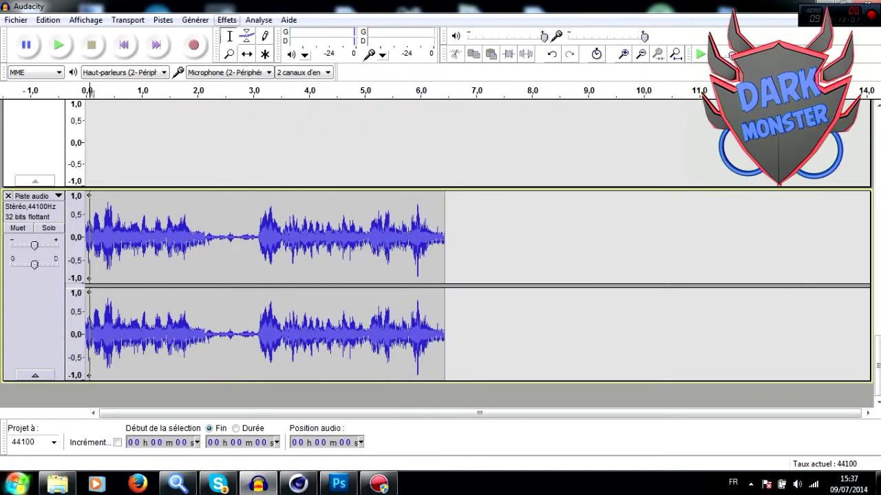